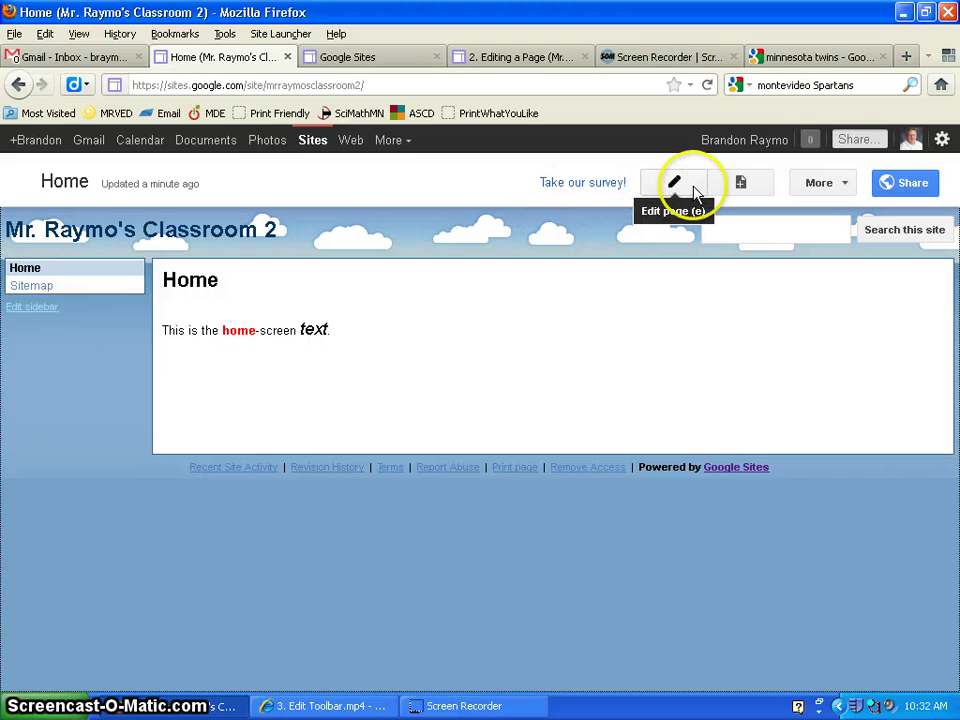
Put the classroom site's Home page into edit mode with the Edit page pencil
click(695, 190)
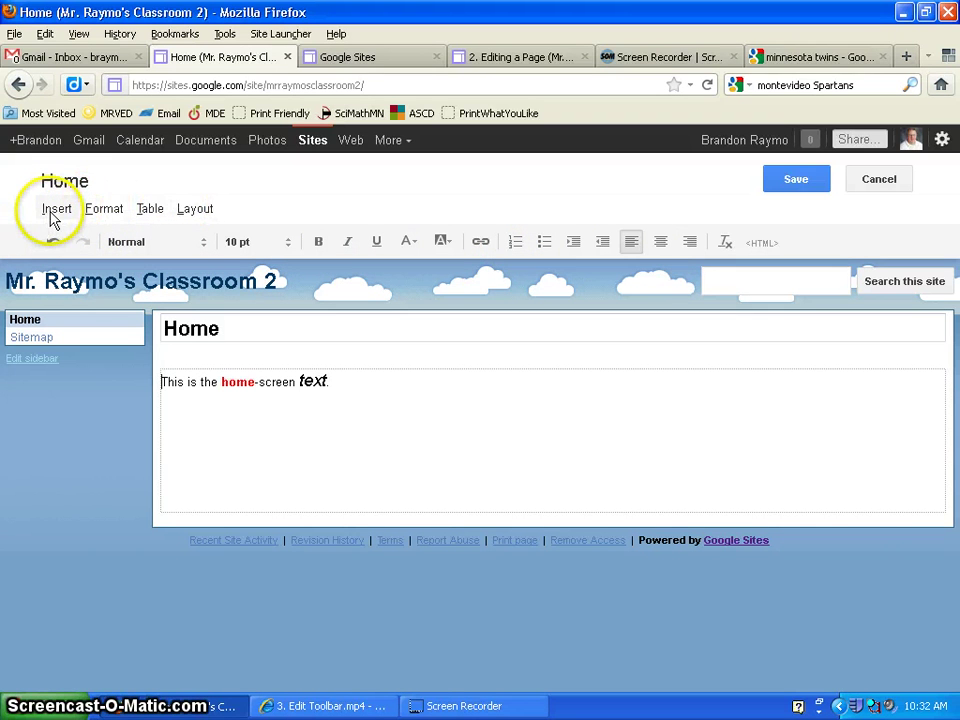
Browse the Insert and Format menus to see what can be added to the page
click(55, 212)
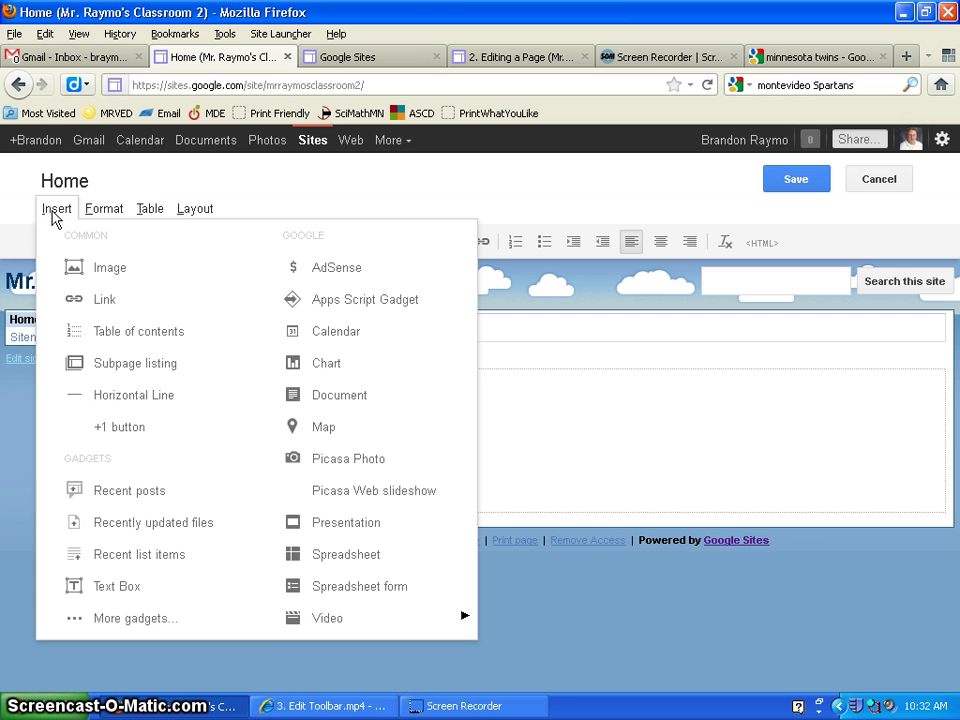
click(100, 208)
click(55, 210)
click(80, 278)
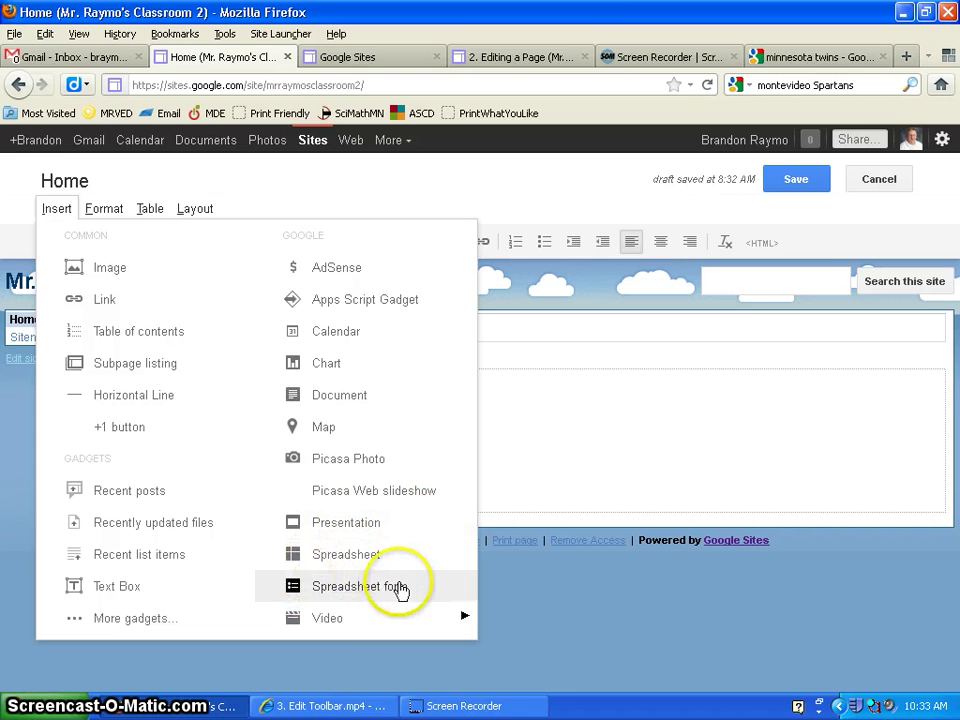
mouse_move(407, 626)
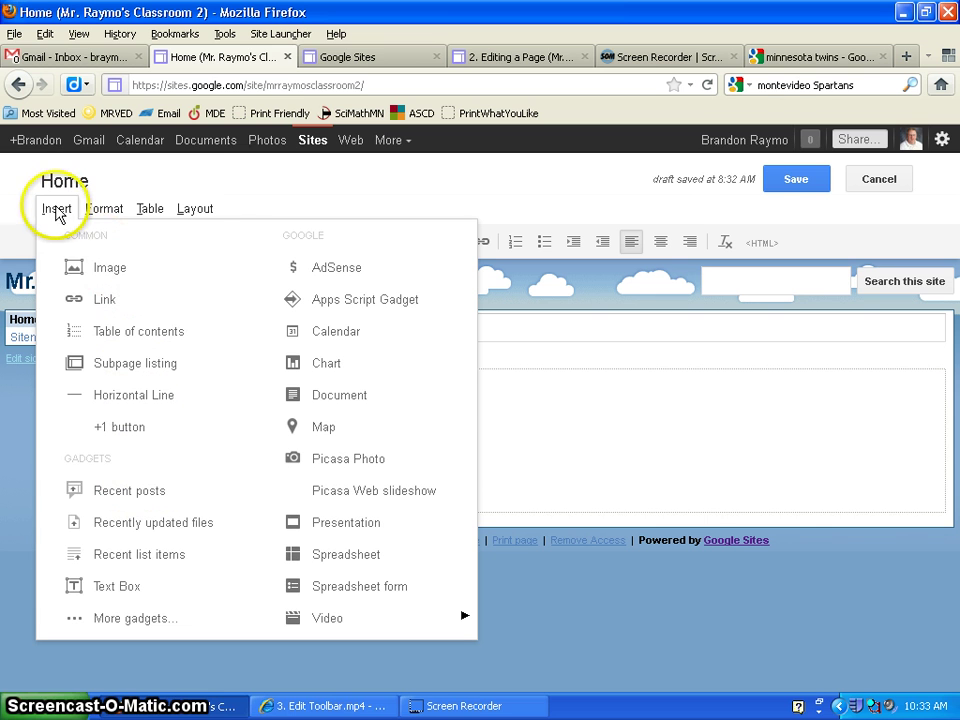
Look over the Layout and Format choices, then choose Insert > Image
click(195, 208)
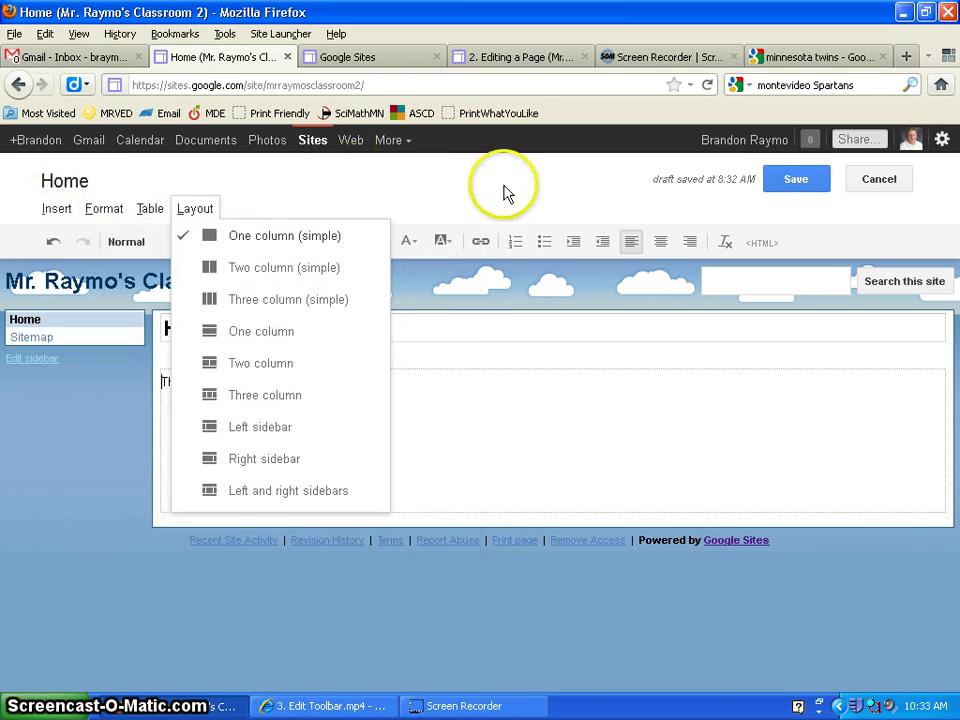
click(120, 210)
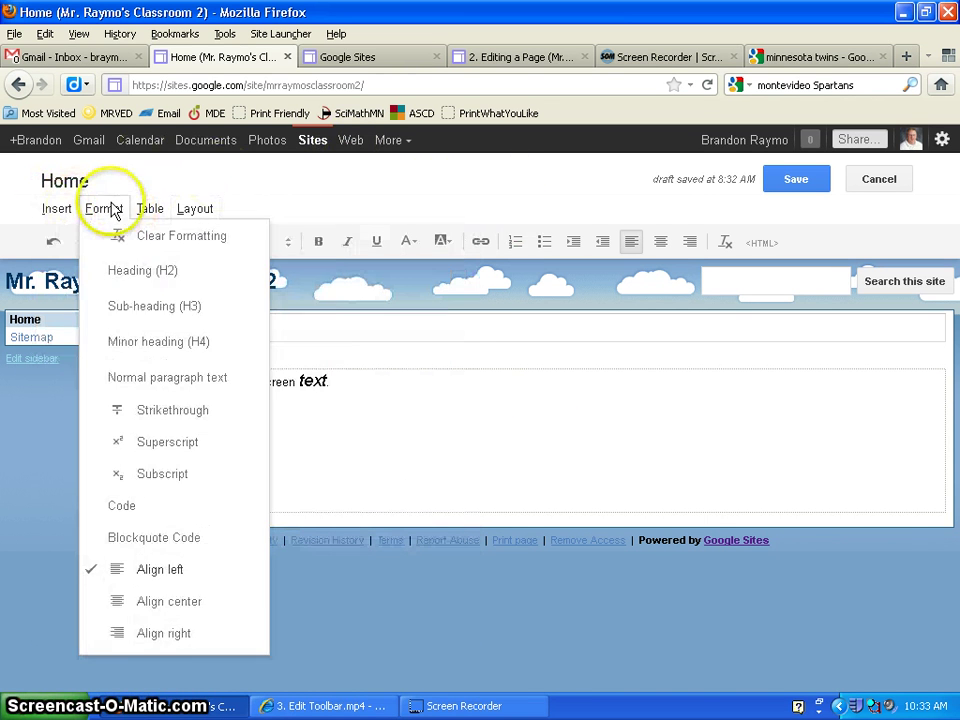
click(310, 193)
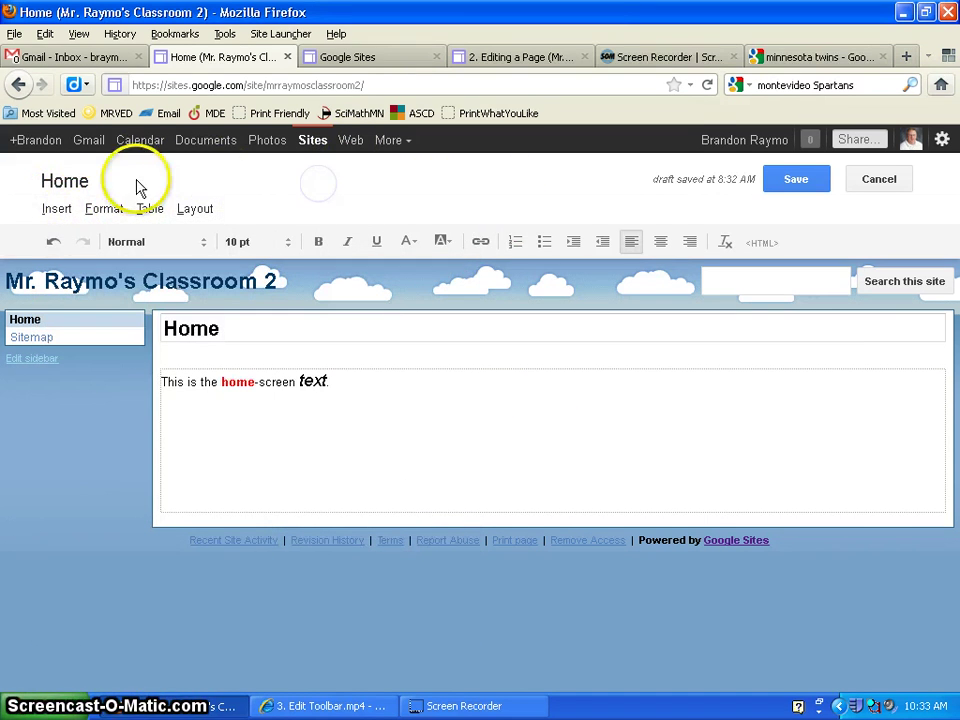
click(58, 210)
click(97, 268)
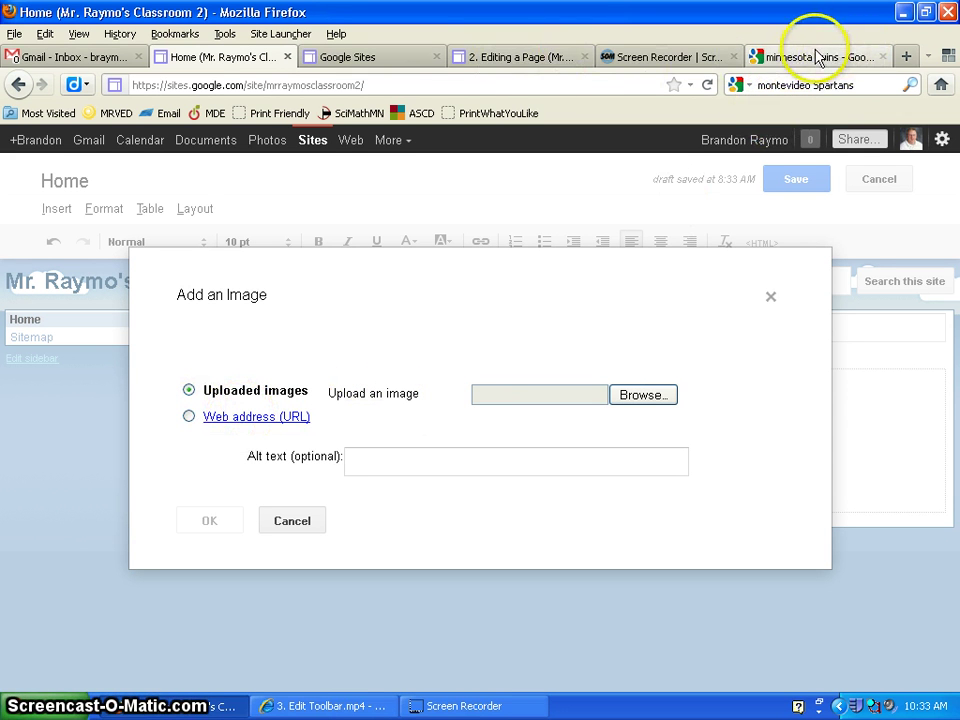
Search Google Images for 'Minnesota Twins' and open the red-and-navy TC logo
click(802, 58)
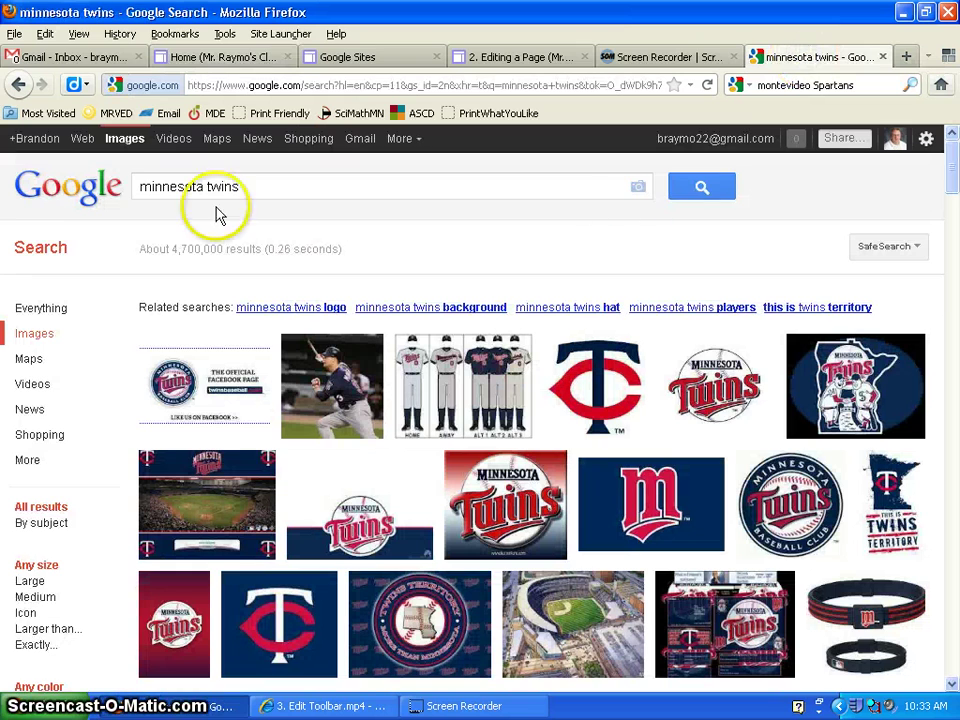
click(47, 192)
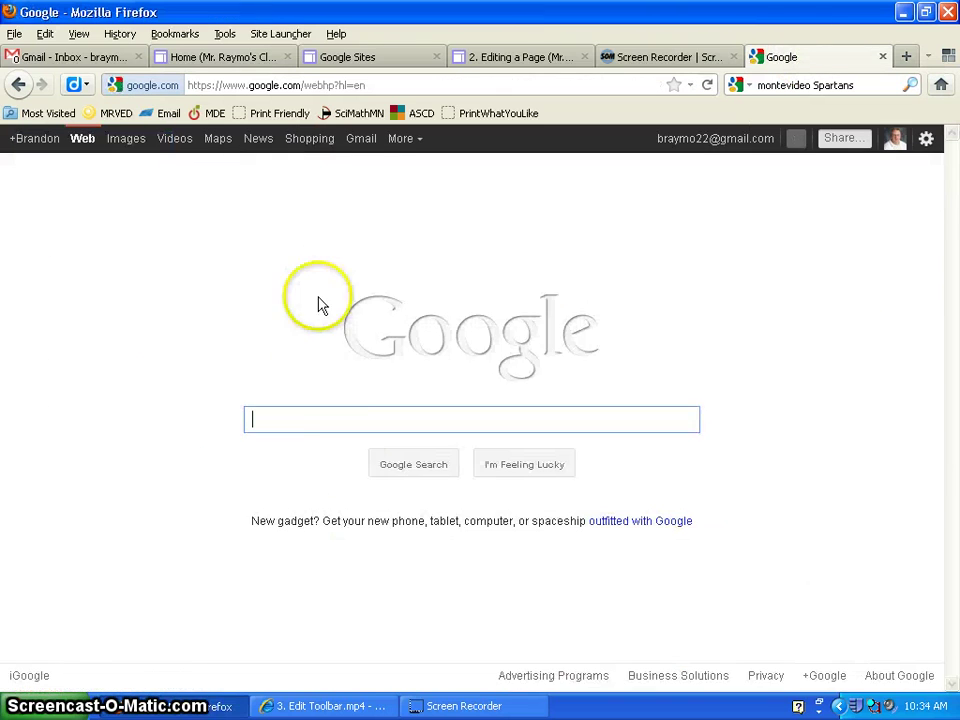
text(M)
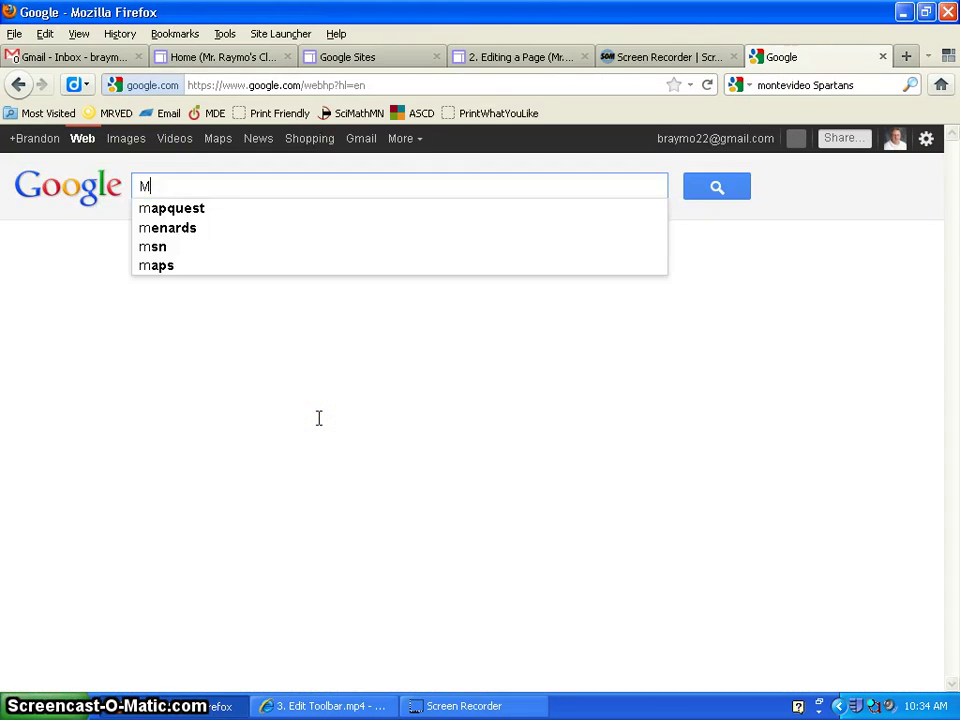
text(innesota Twins)
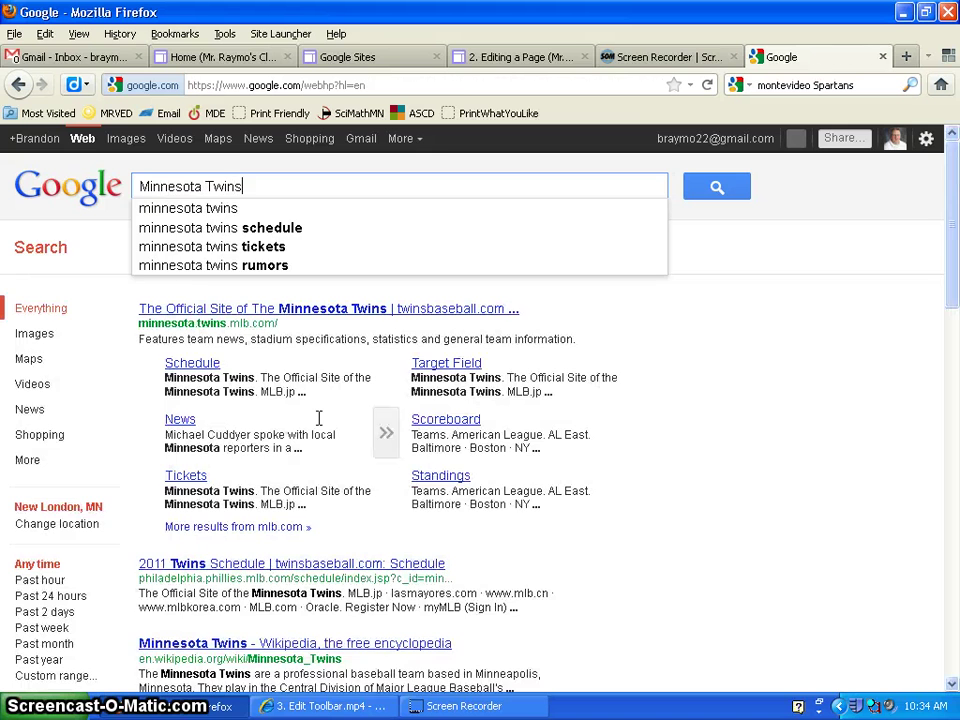
key(Return)
click(117, 140)
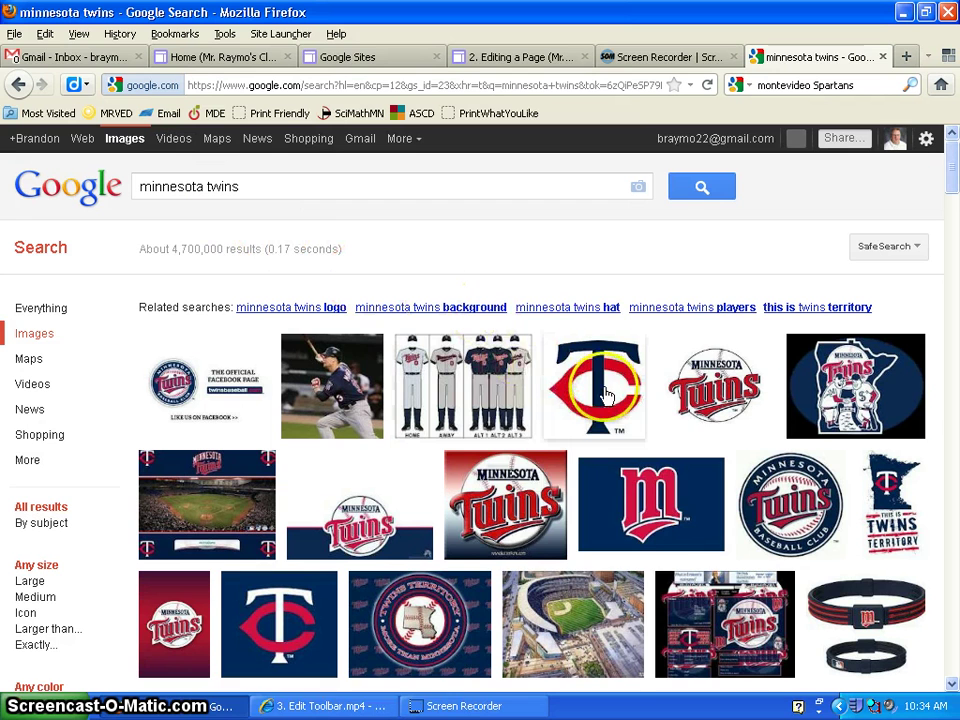
mouse_move(606, 396)
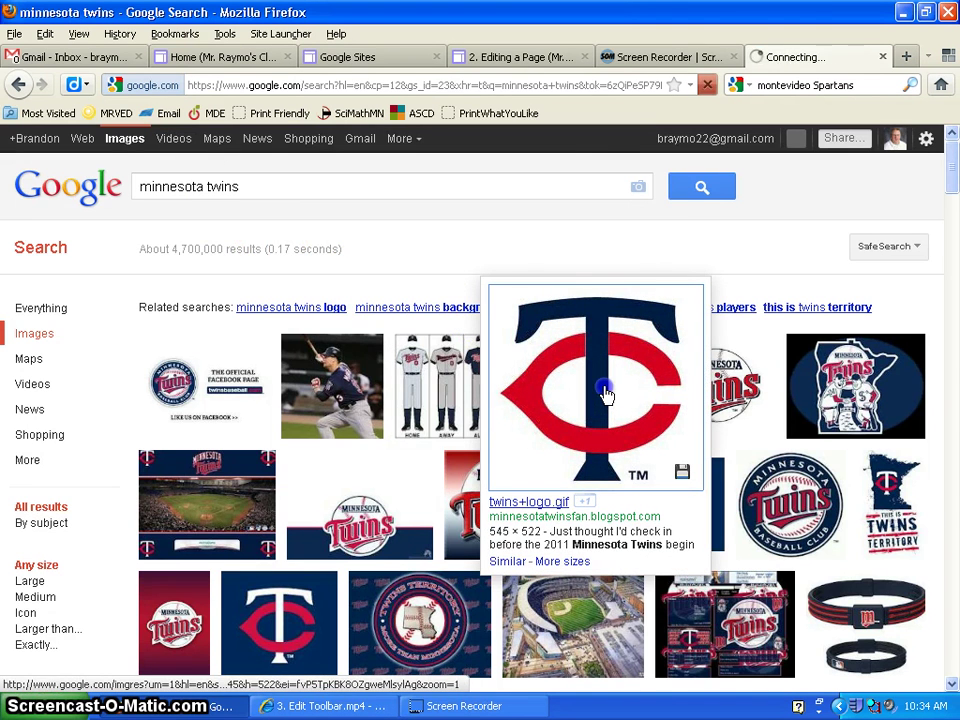
click(606, 396)
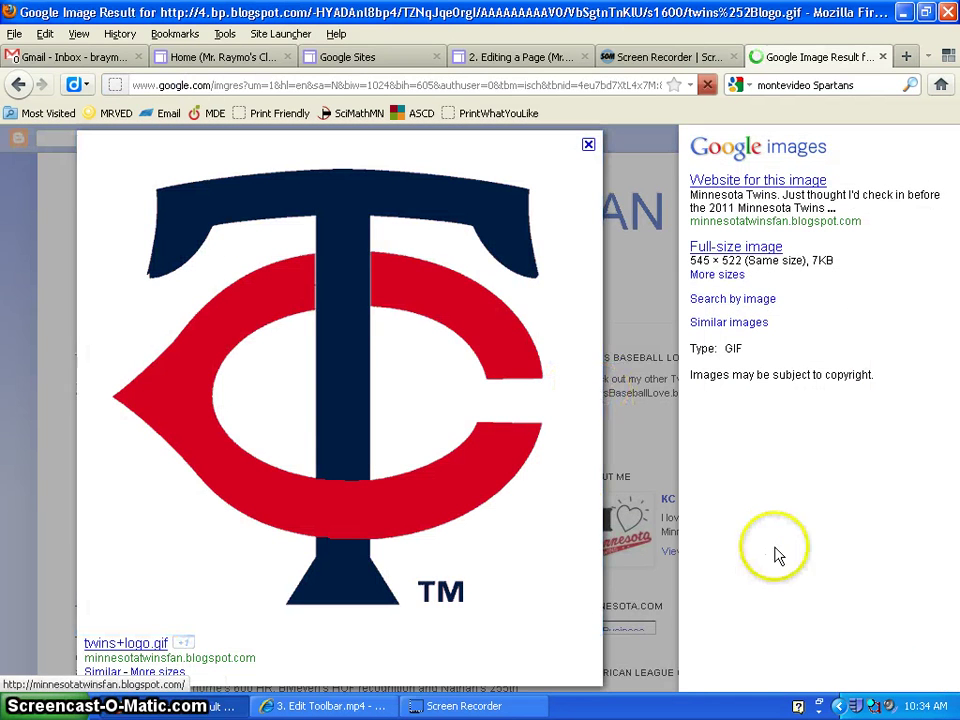
Save the logo image to the Desktop as 'twins logo'
right_click(378, 361)
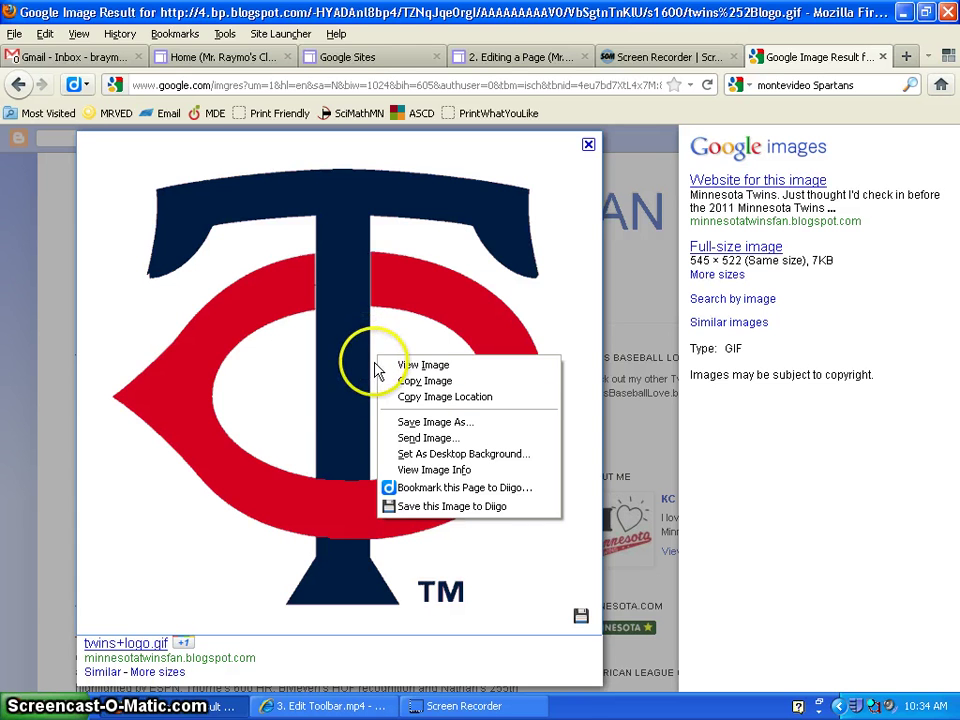
click(418, 430)
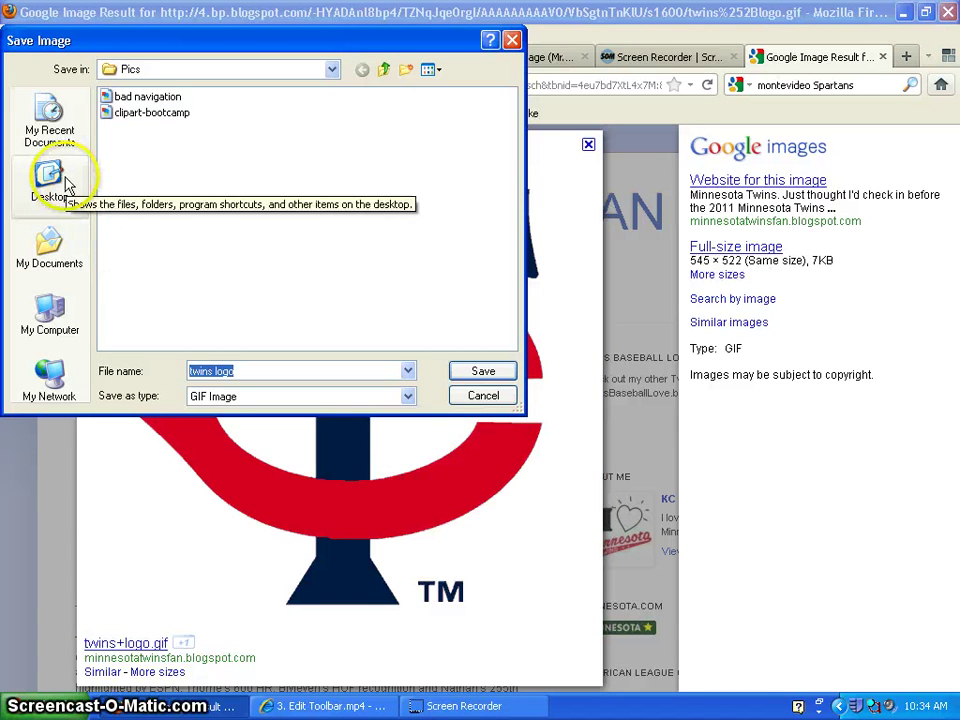
click(68, 183)
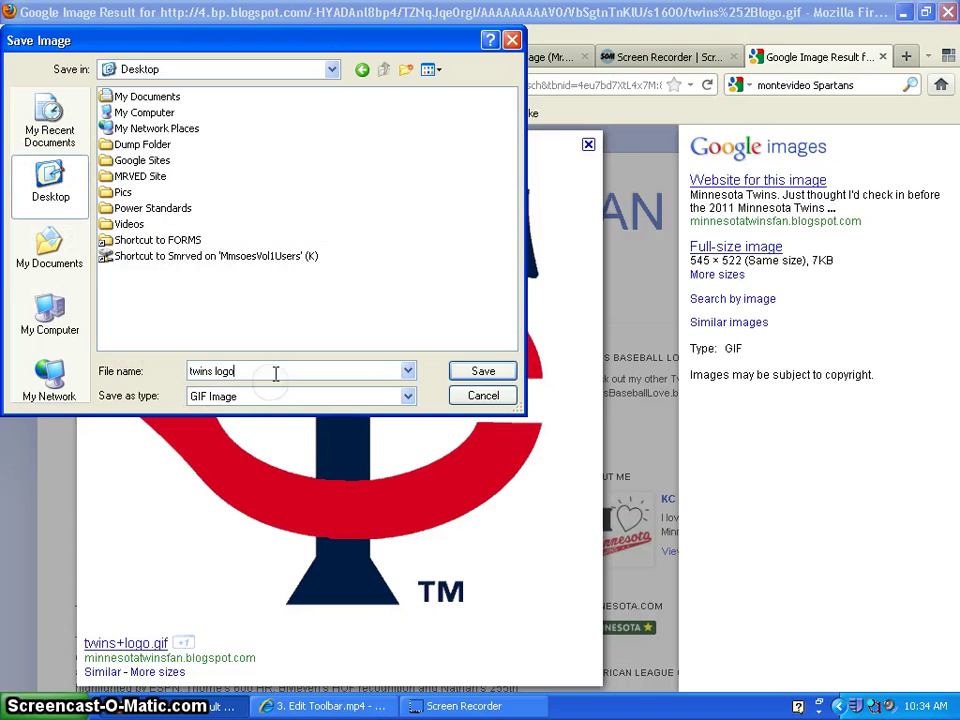
click(483, 372)
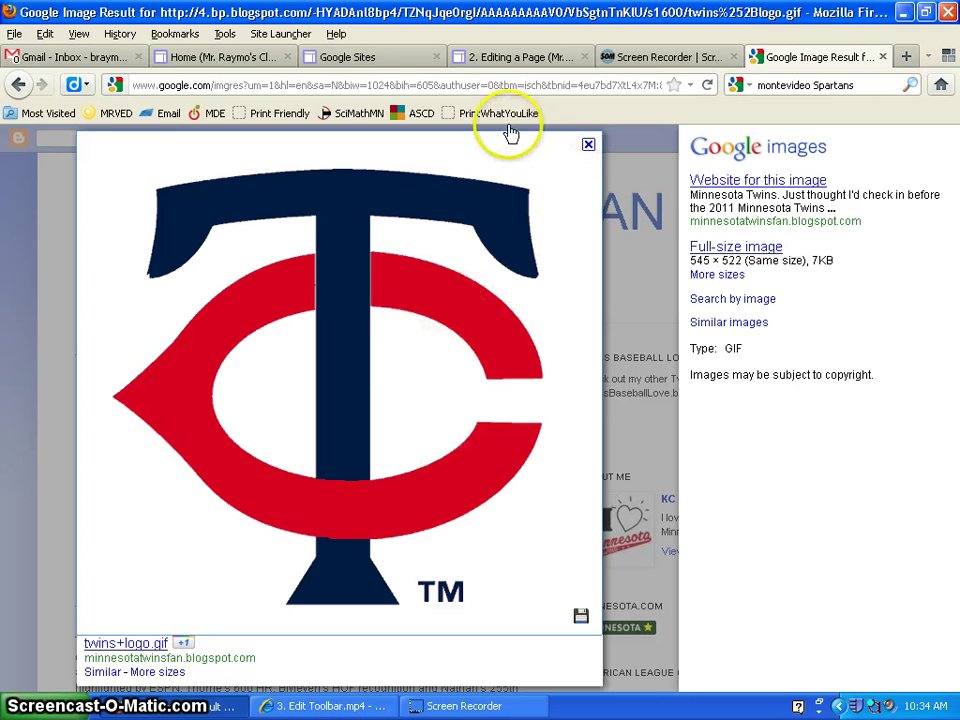
Upload 'twins logo.gif' from the Desktop and insert it into the Home page
click(213, 58)
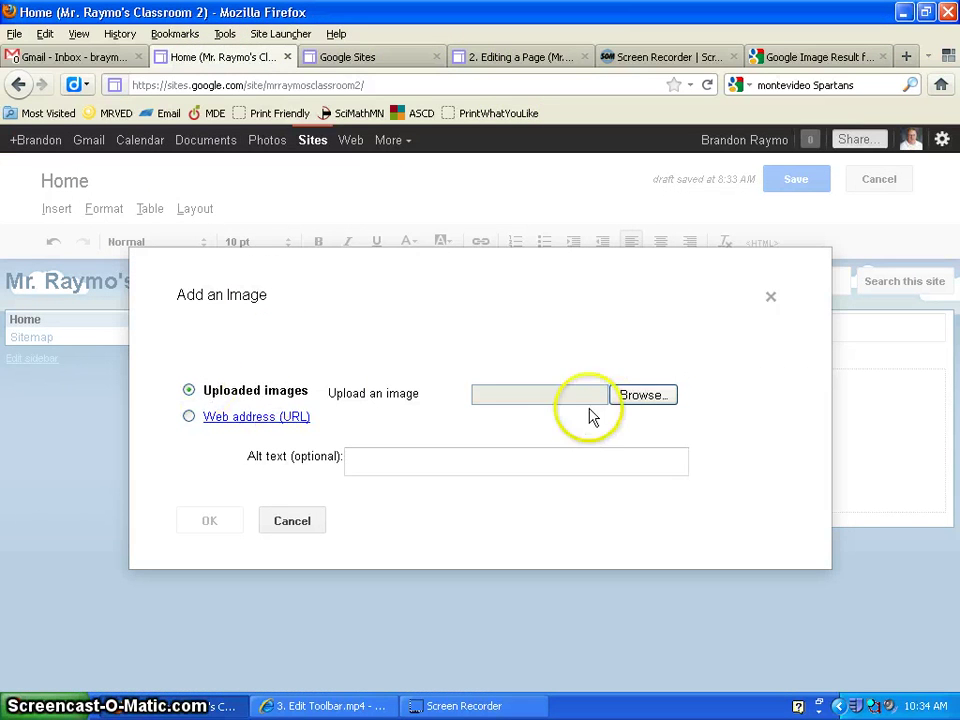
click(532, 395)
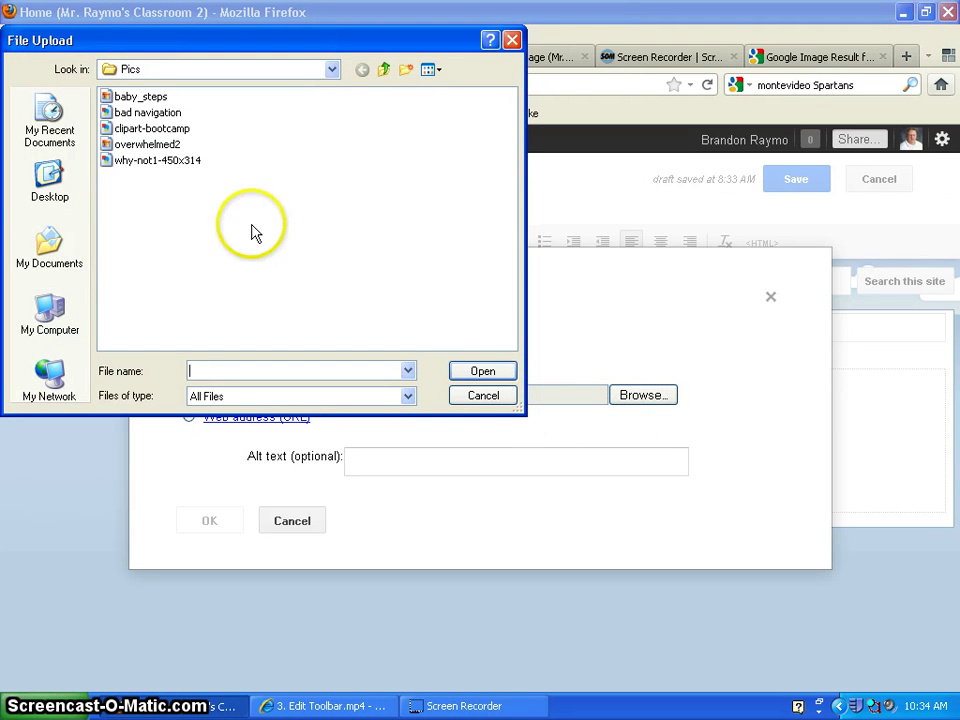
click(44, 193)
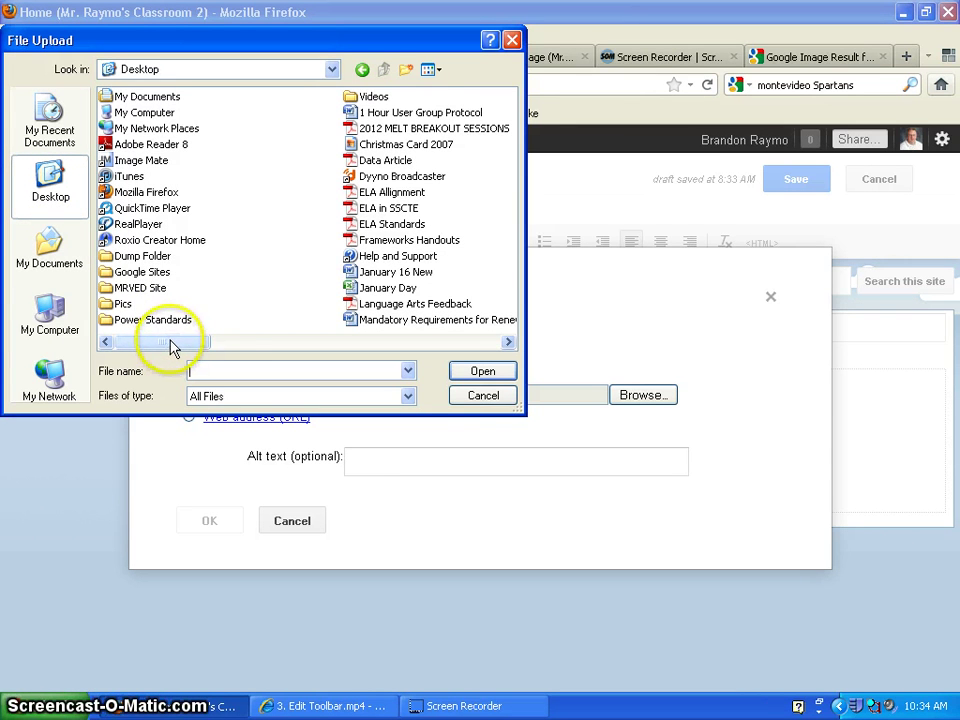
drag(170, 346, 255, 350)
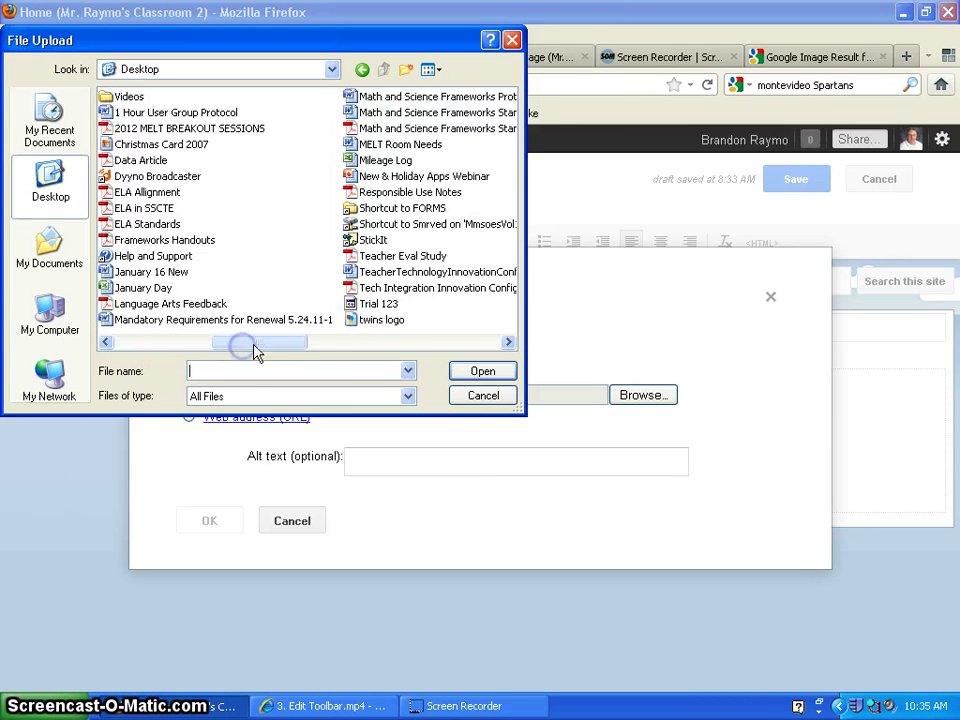
click(380, 322)
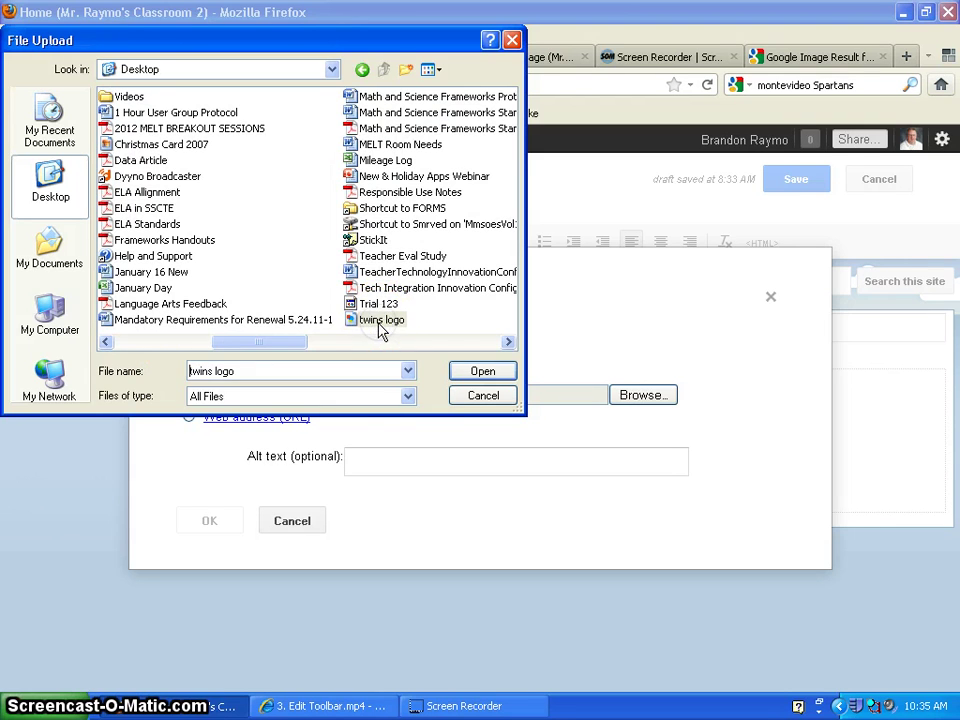
double_click(381, 321)
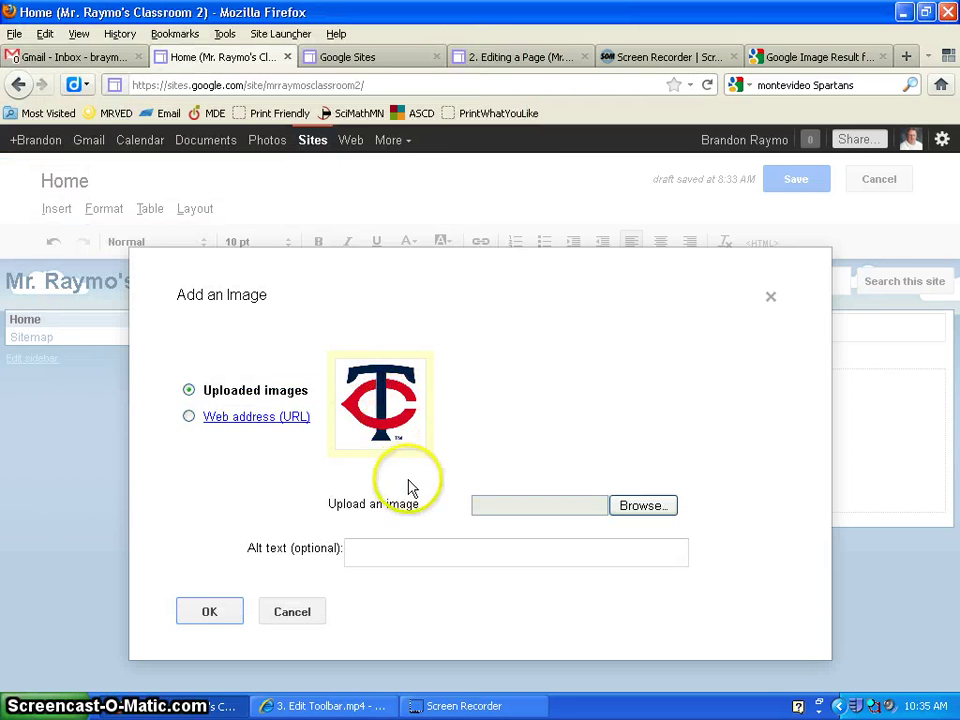
click(210, 612)
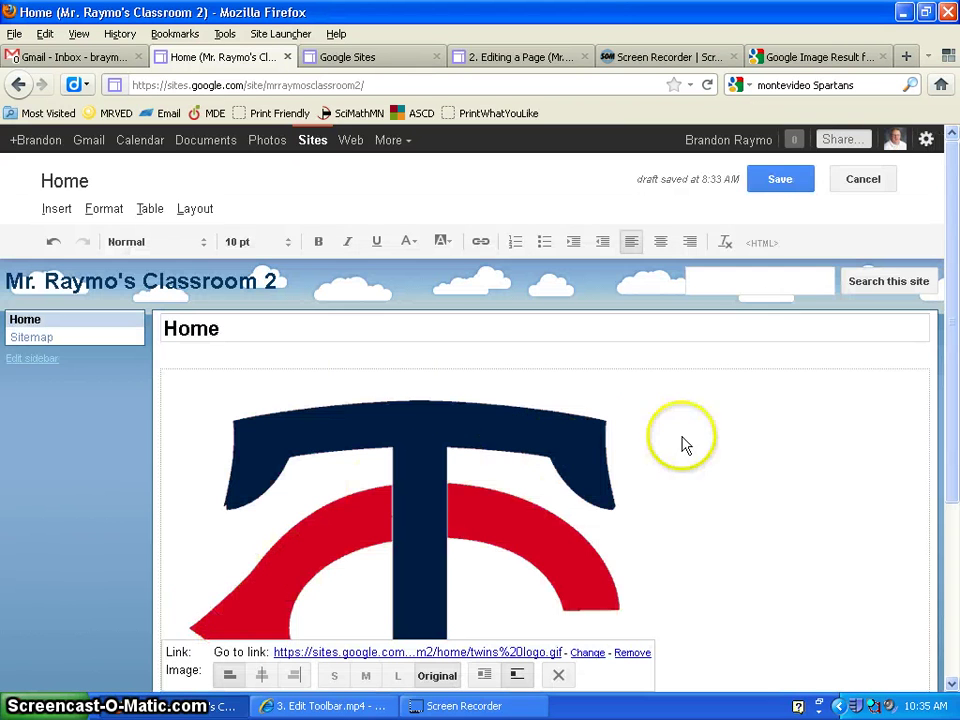
Select the inserted logo to view its image options, scrolling around the page
drag(958, 339, 953, 446)
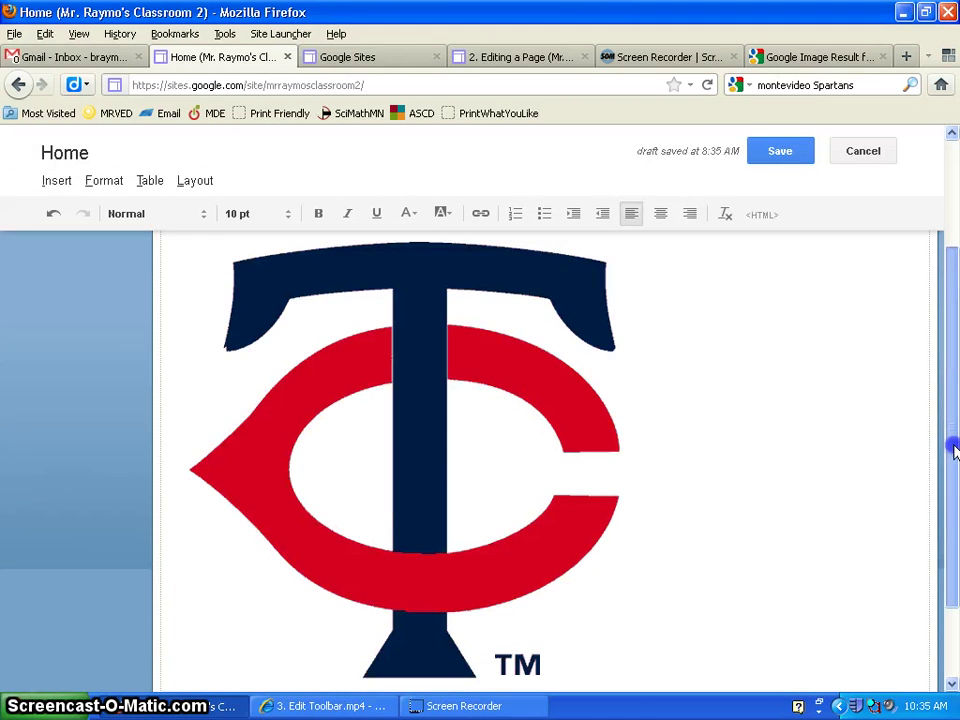
click(445, 486)
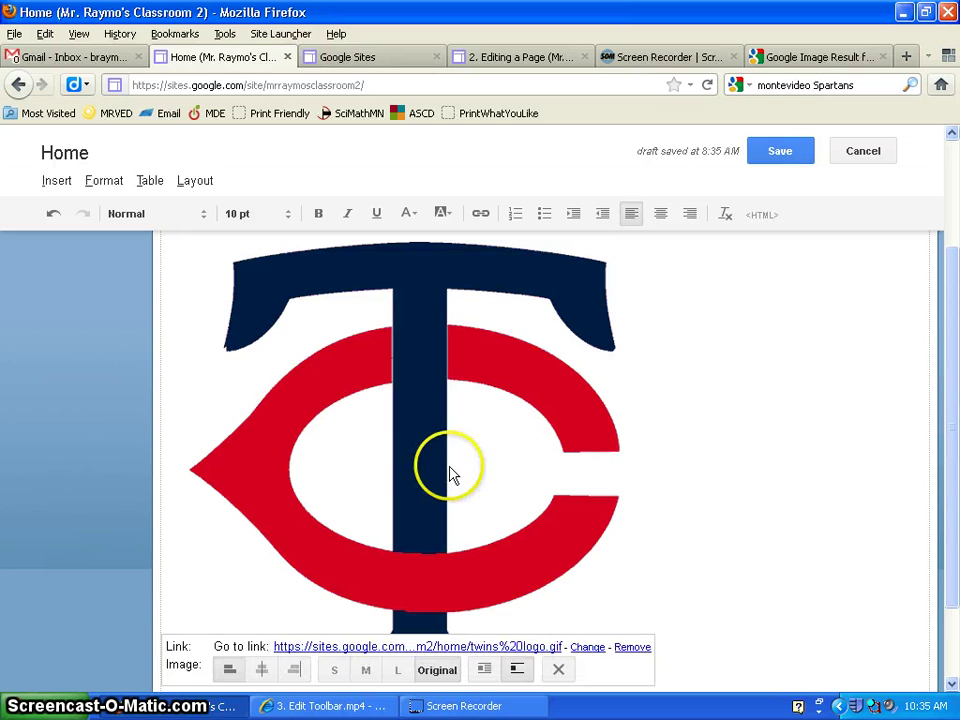
click(805, 455)
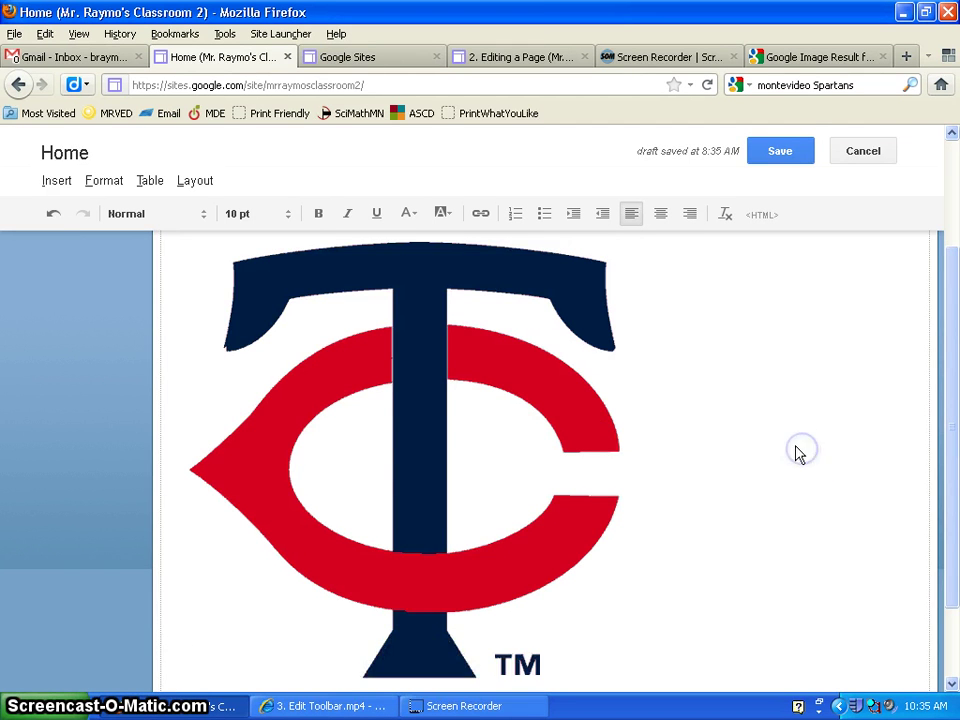
scroll(789, 459, up, 3)
scroll(793, 463, down, 2)
scroll(790, 462, down, 4)
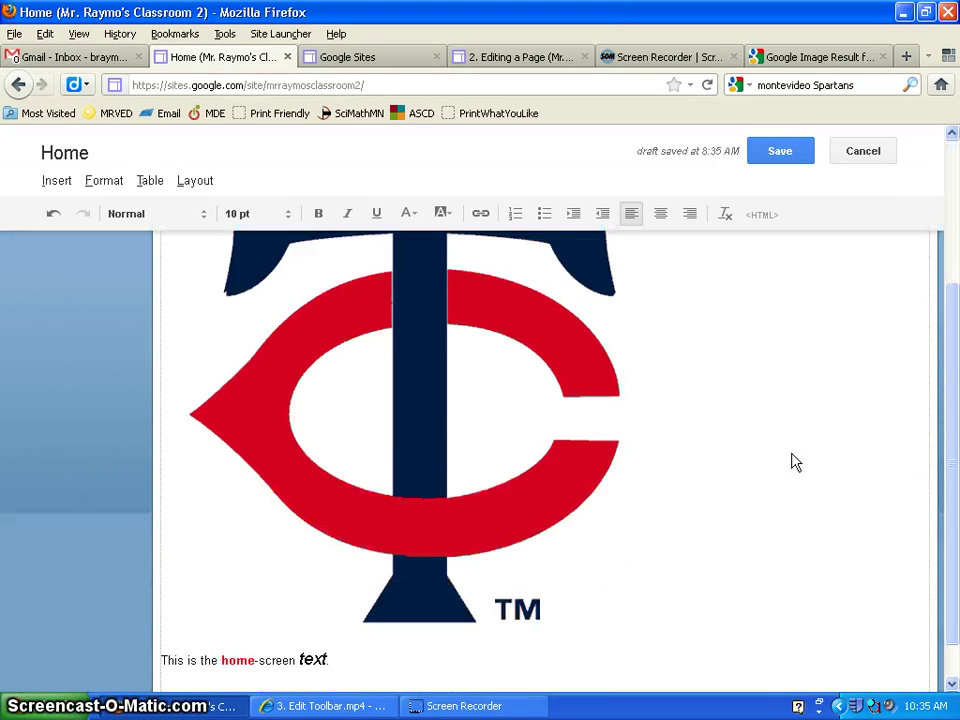
scroll(790, 462, up, 5)
scroll(795, 461, down, 2)
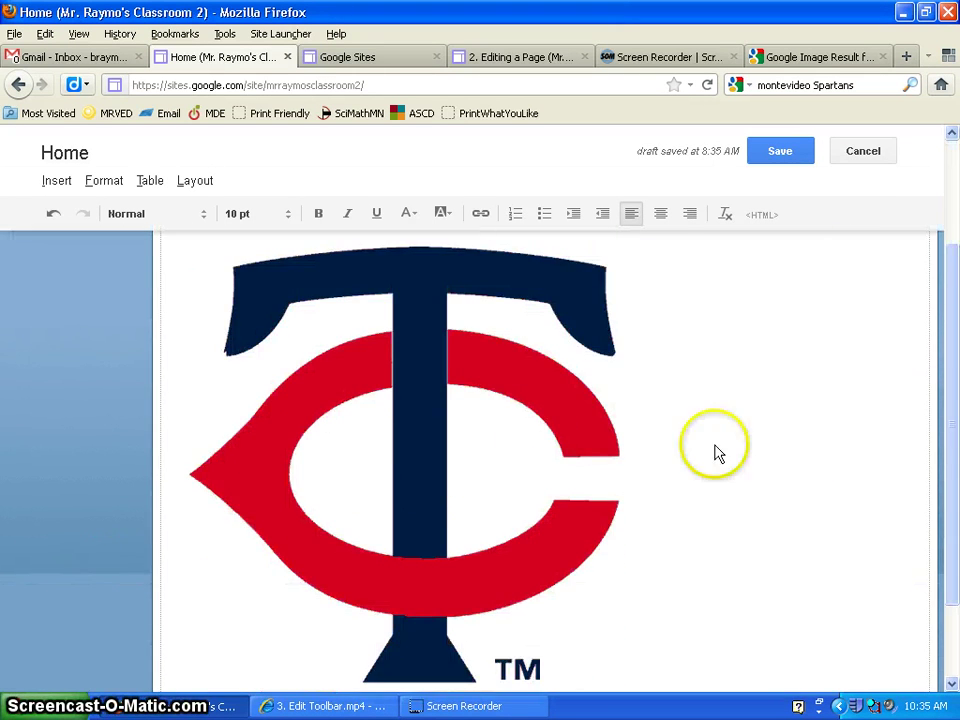
Turn on text wrap for the logo and resize it to small (S)
click(428, 430)
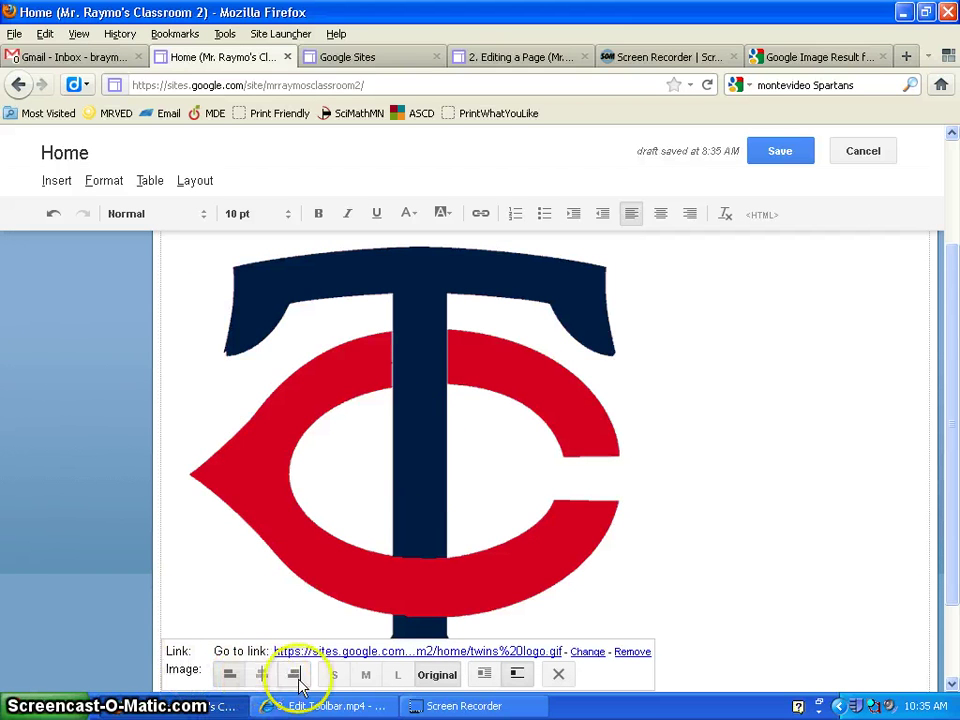
click(482, 673)
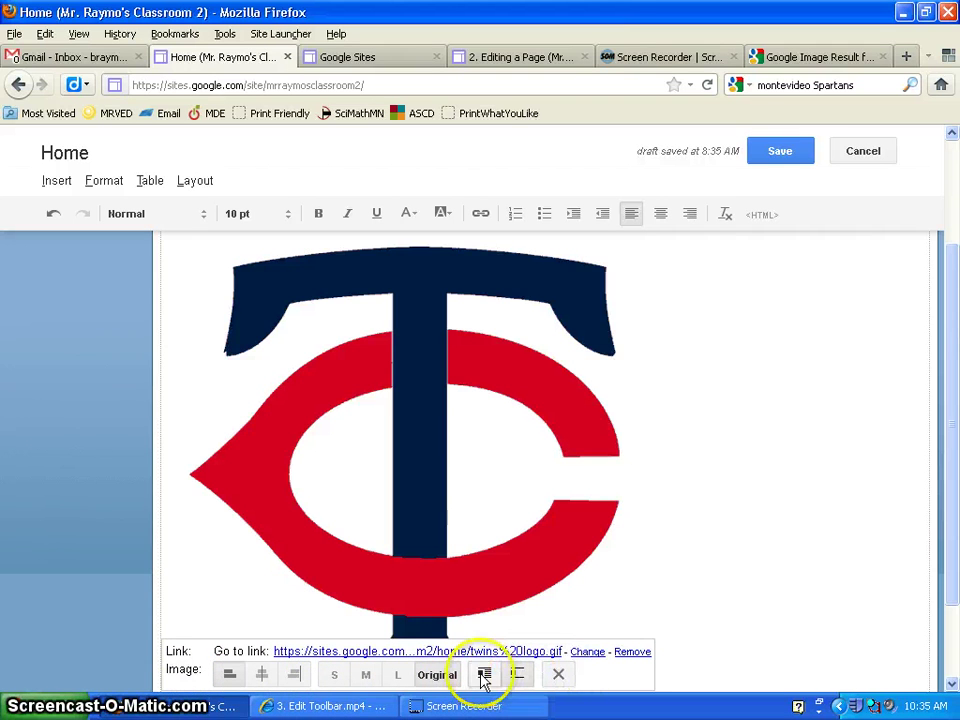
click(484, 676)
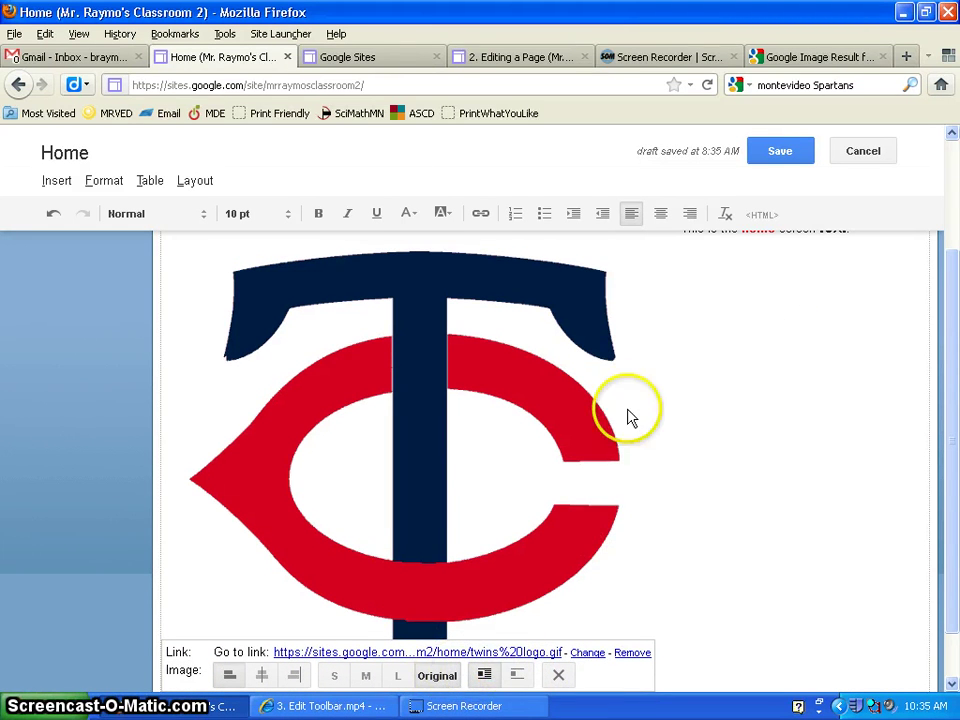
click(398, 676)
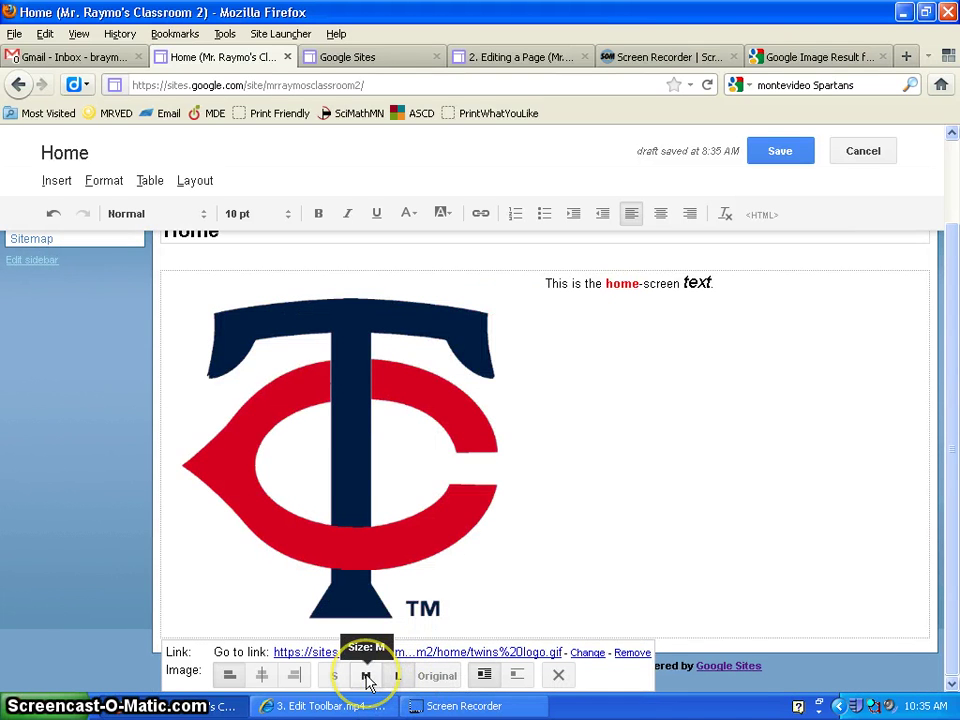
click(367, 677)
click(337, 677)
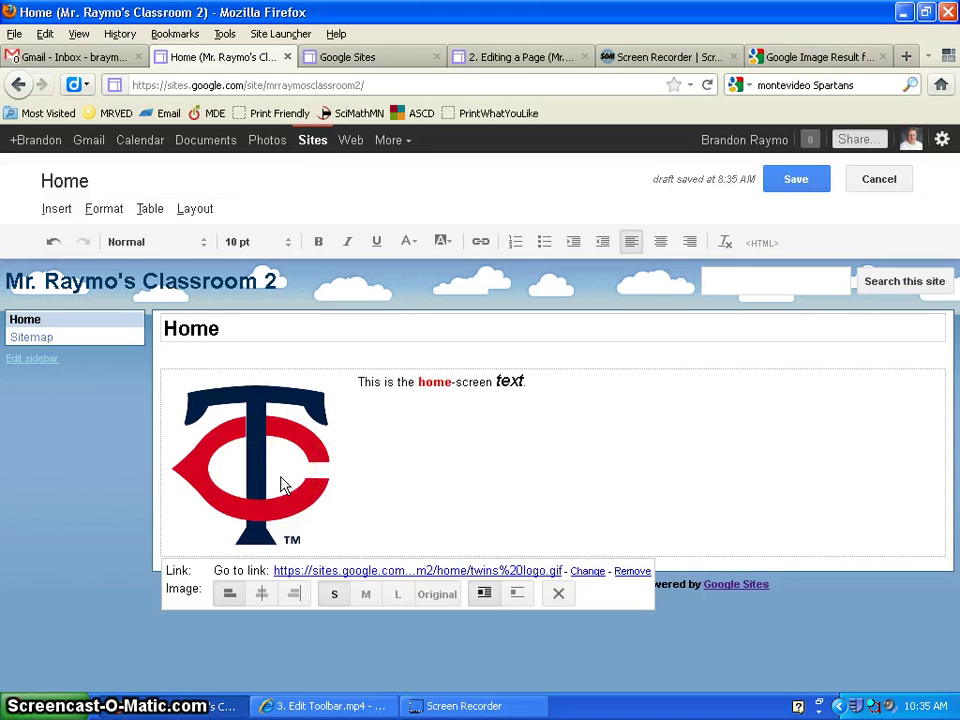
Save the Home page with the logo and reload it
click(724, 457)
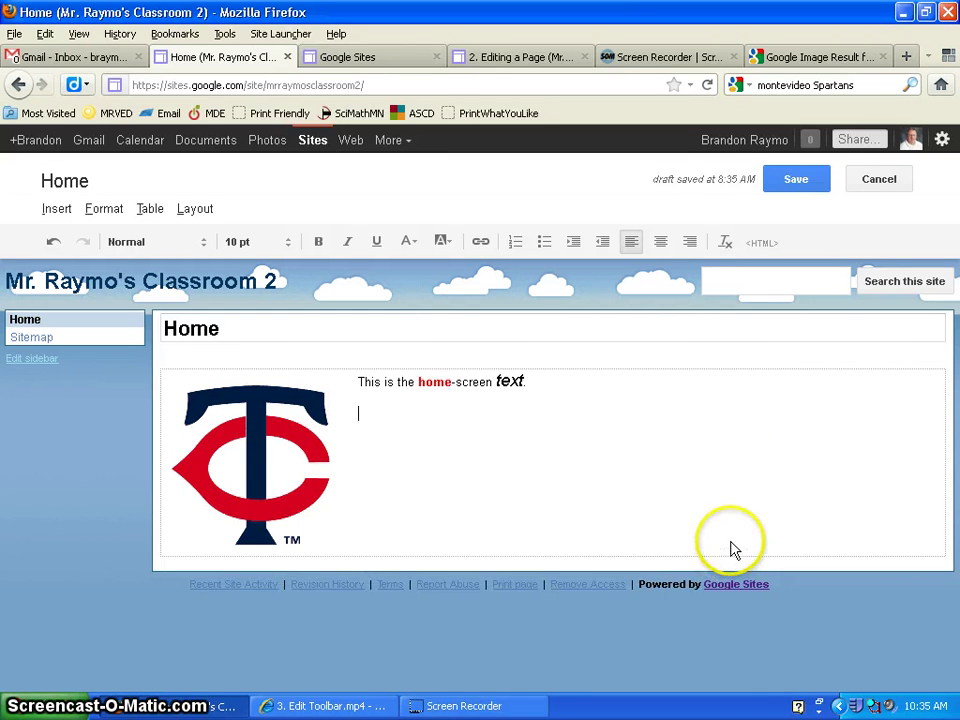
click(797, 180)
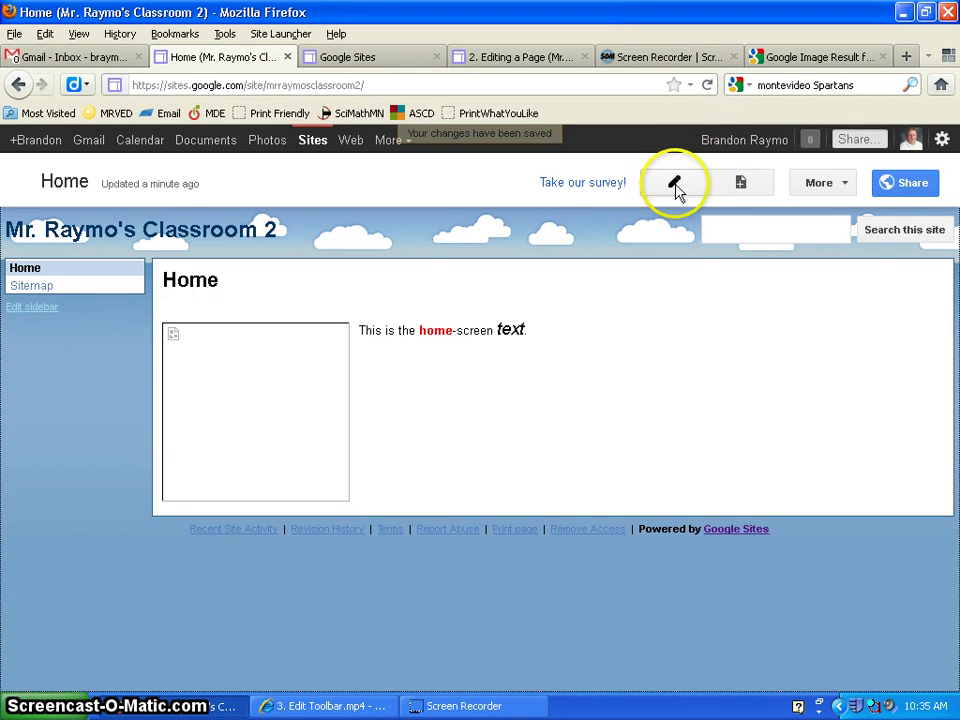
click(707, 85)
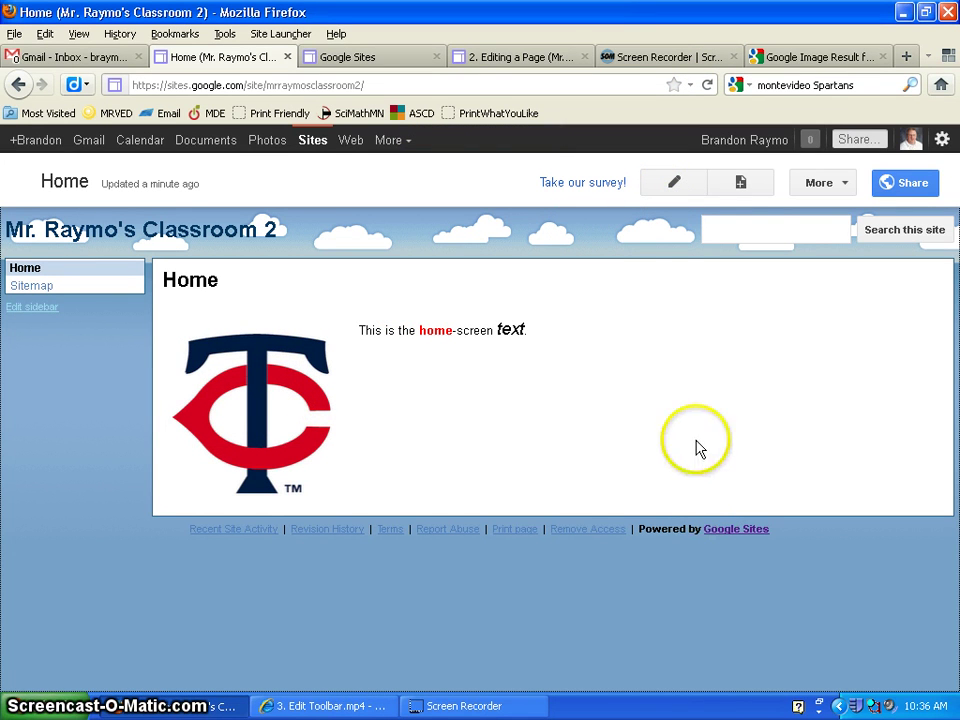
Reopen the Home page for editing and delete the Twins logo
click(670, 187)
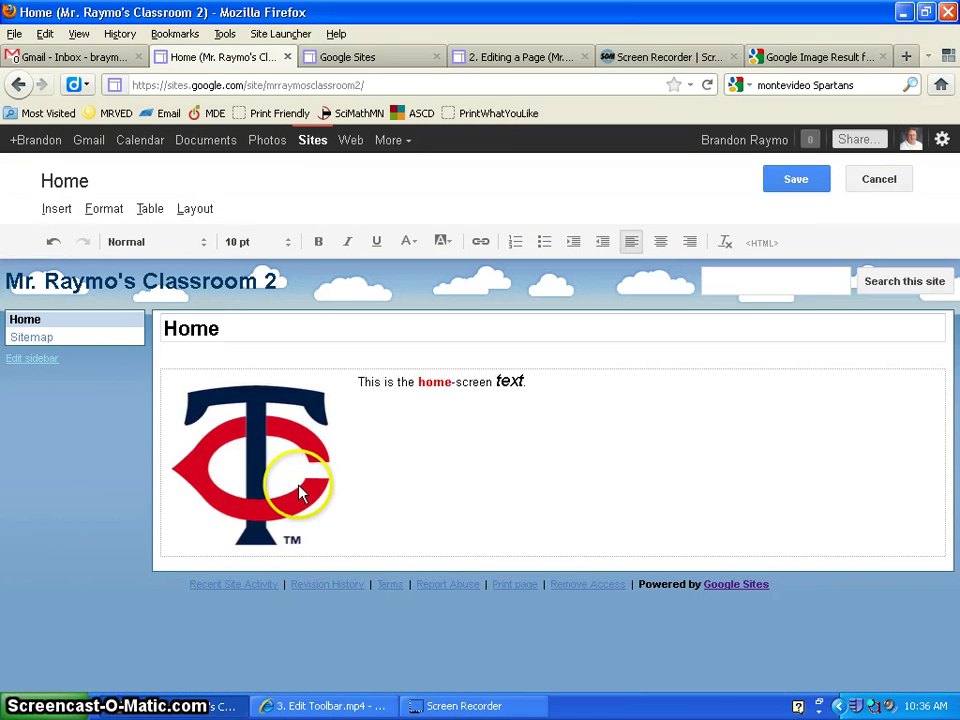
click(300, 492)
key(Delete)
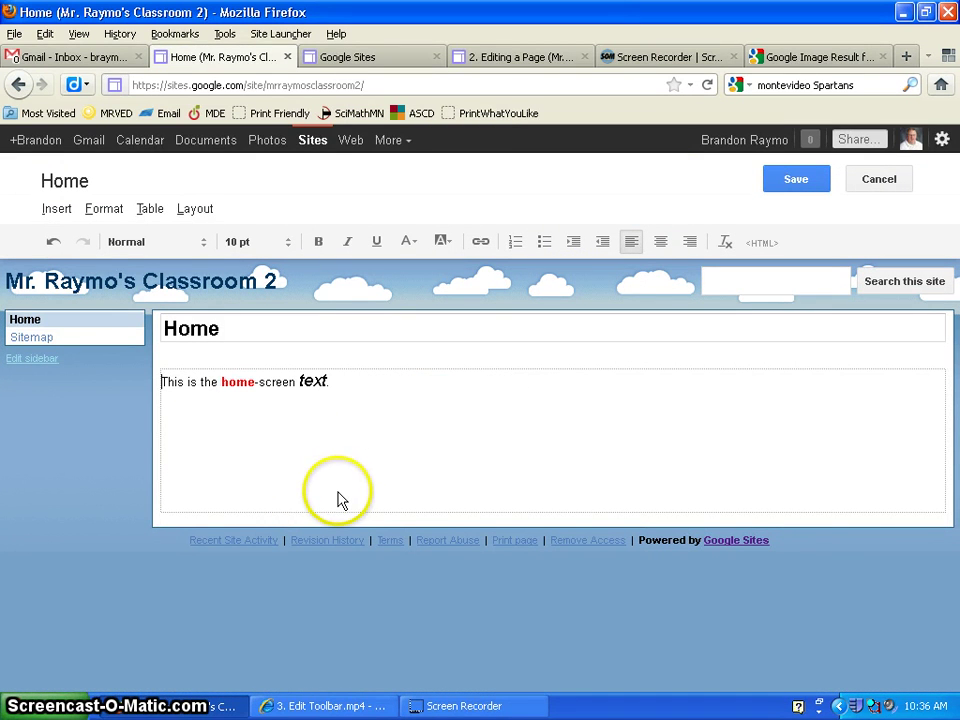
Start an Insert > Image using the Web address (URL) option, leaving Image URL empty
click(58, 210)
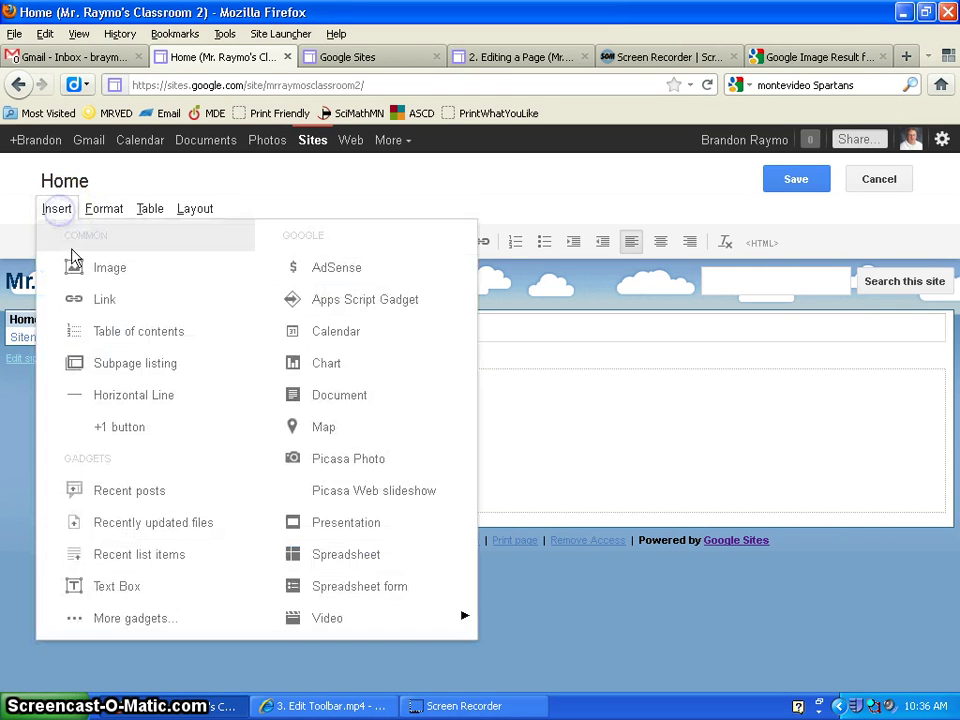
click(100, 268)
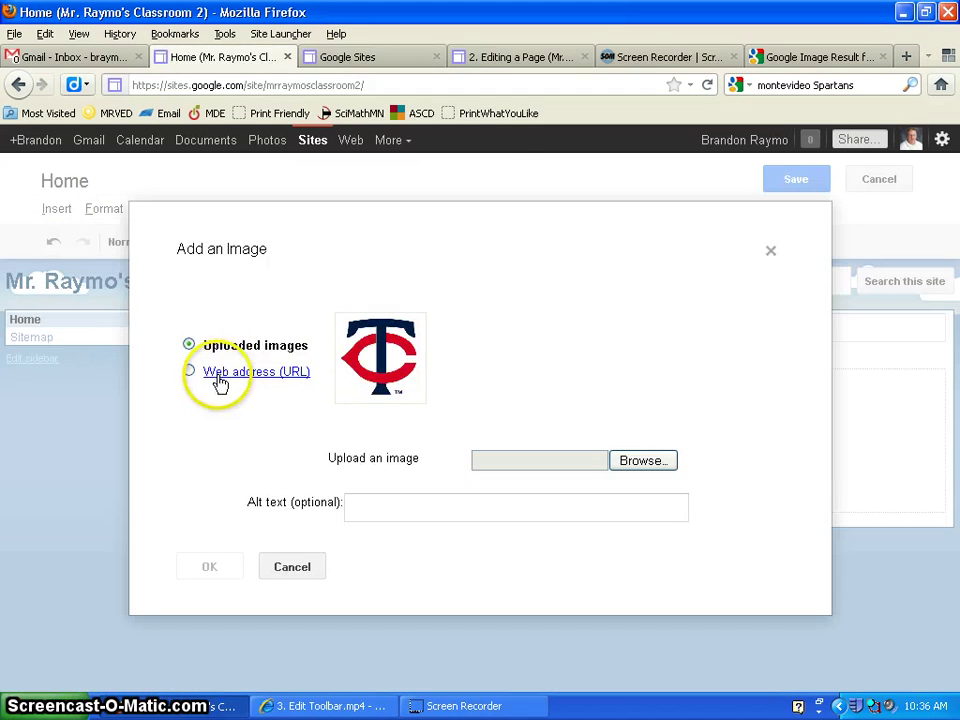
click(191, 371)
click(437, 319)
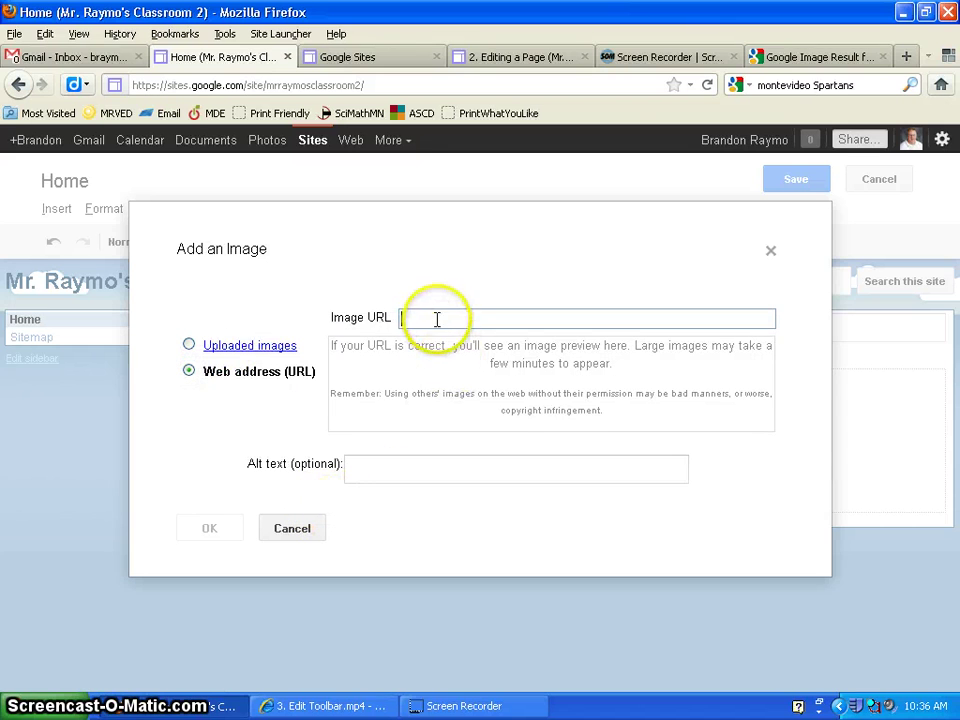
click(818, 57)
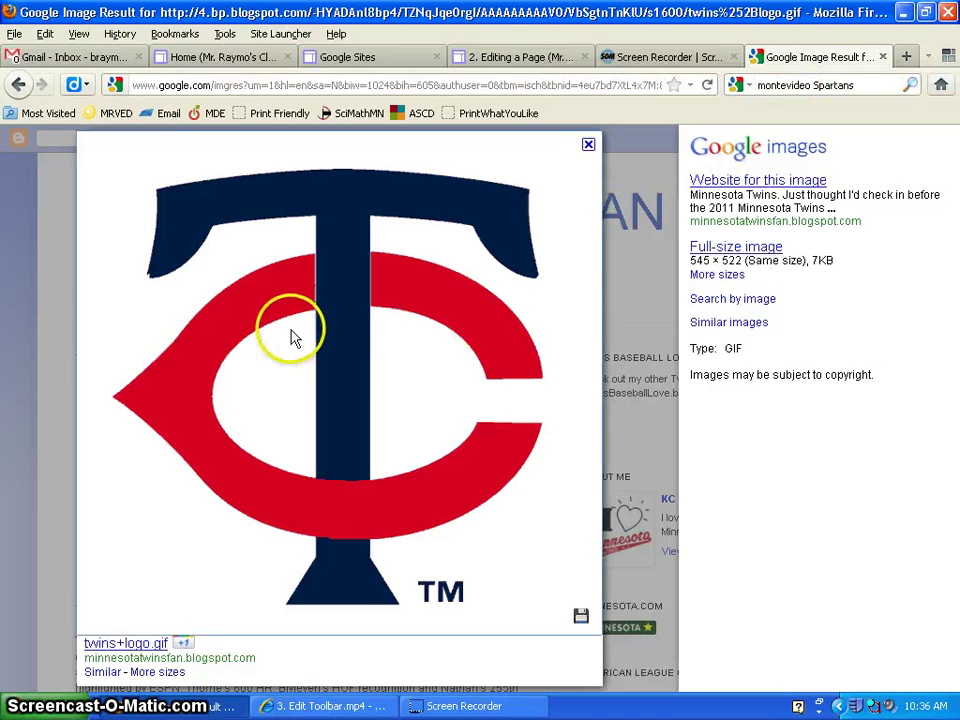
Open the full-size twins+logo.gif image and copy its URL from the address bar
right_click(349, 316)
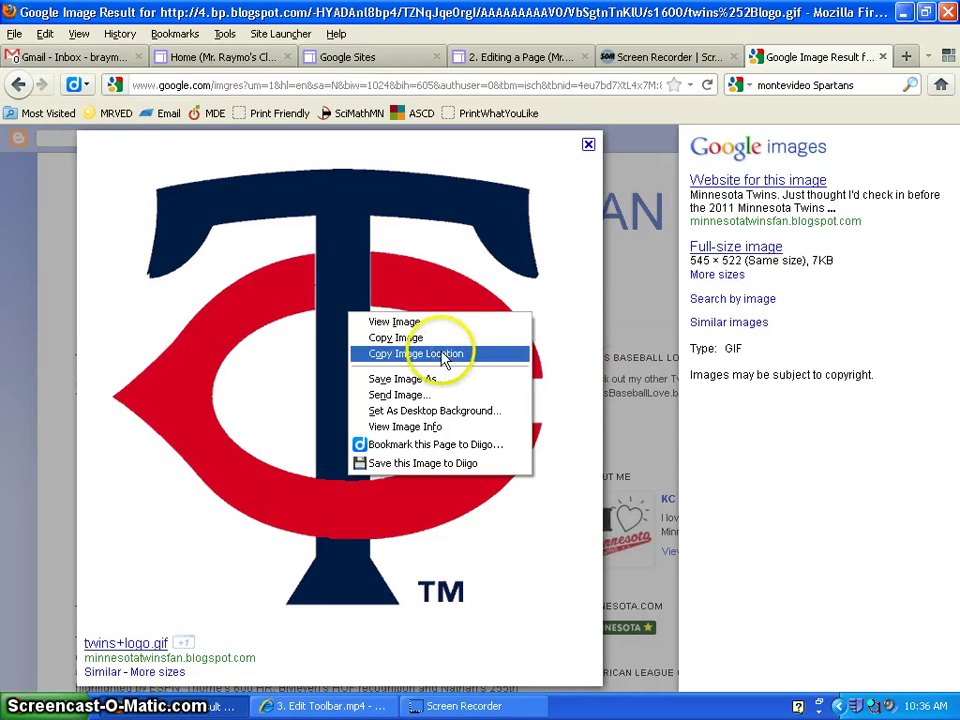
click(733, 246)
click(733, 246)
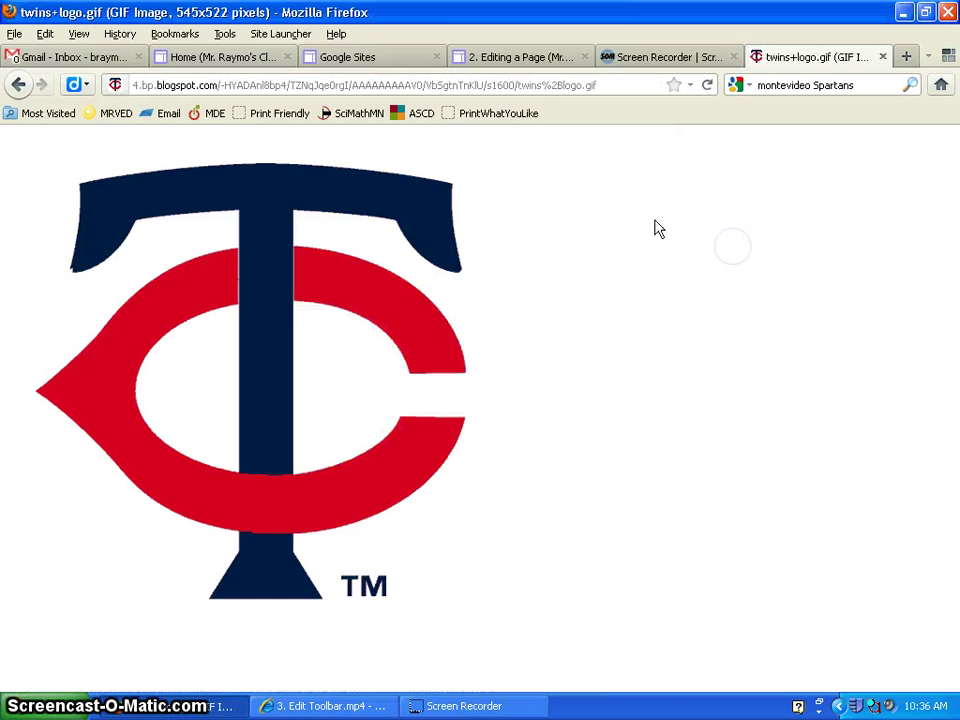
click(322, 84)
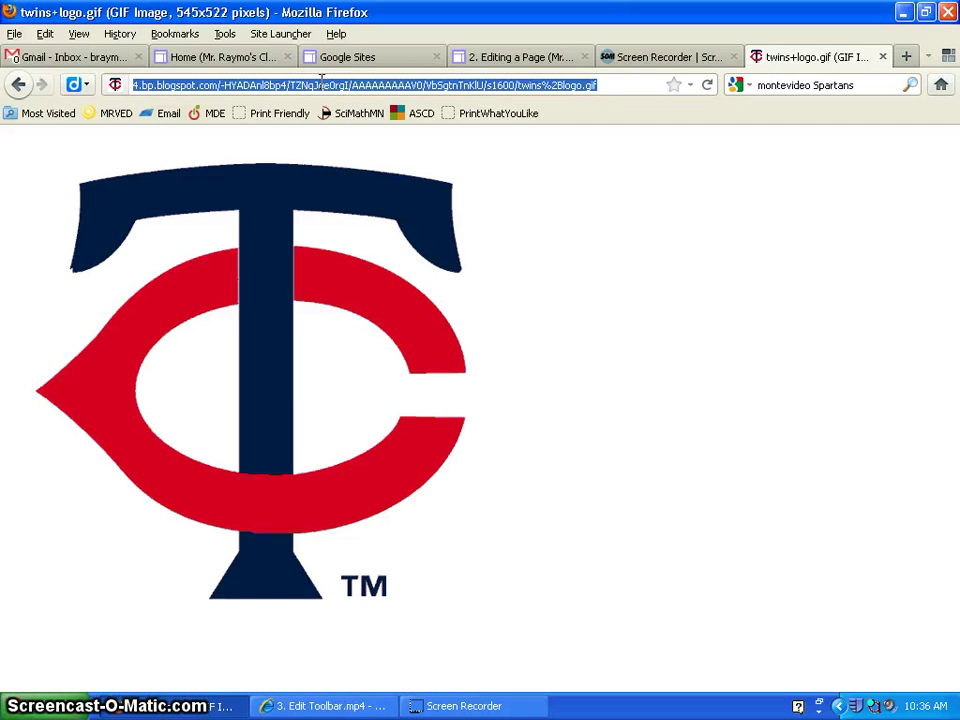
right_click(322, 84)
click(341, 135)
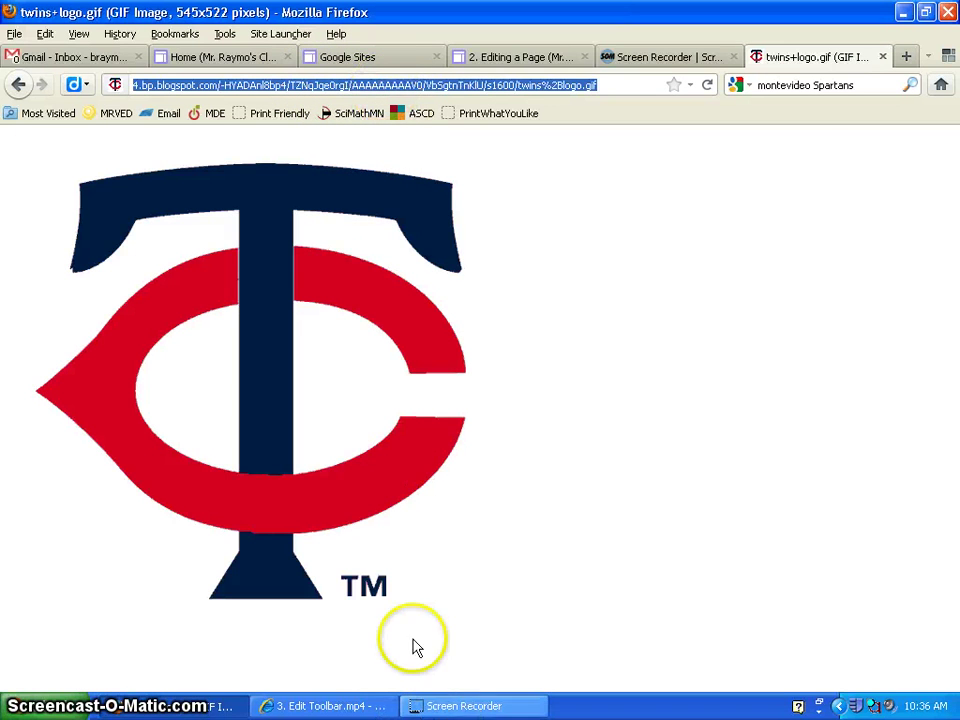
Paste the logo's web address into Image URL and insert the image
click(222, 58)
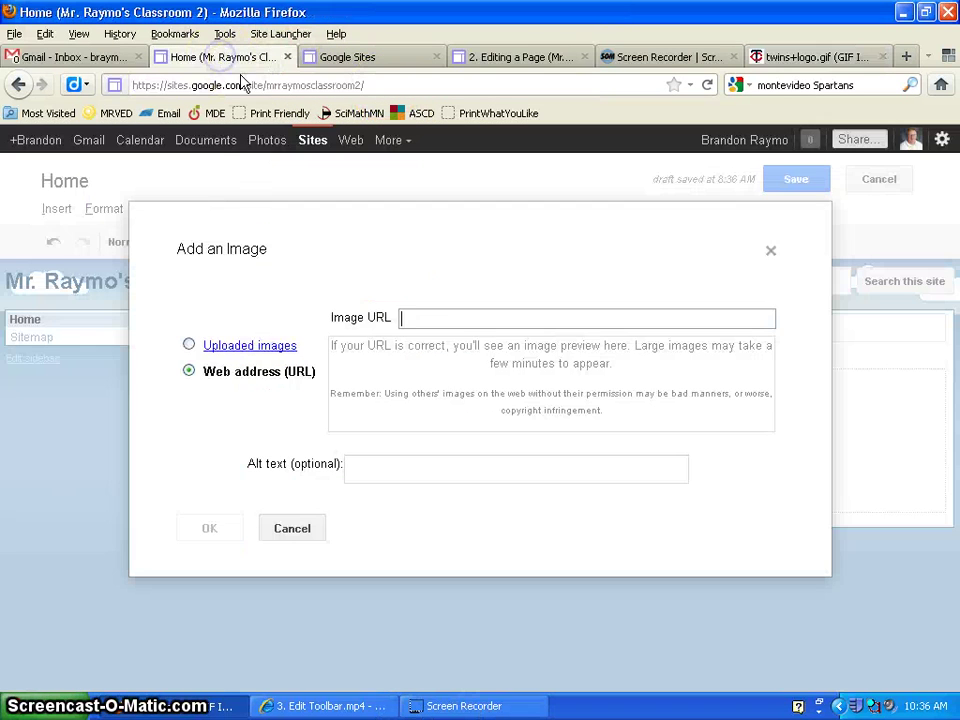
right_click(447, 318)
click(457, 384)
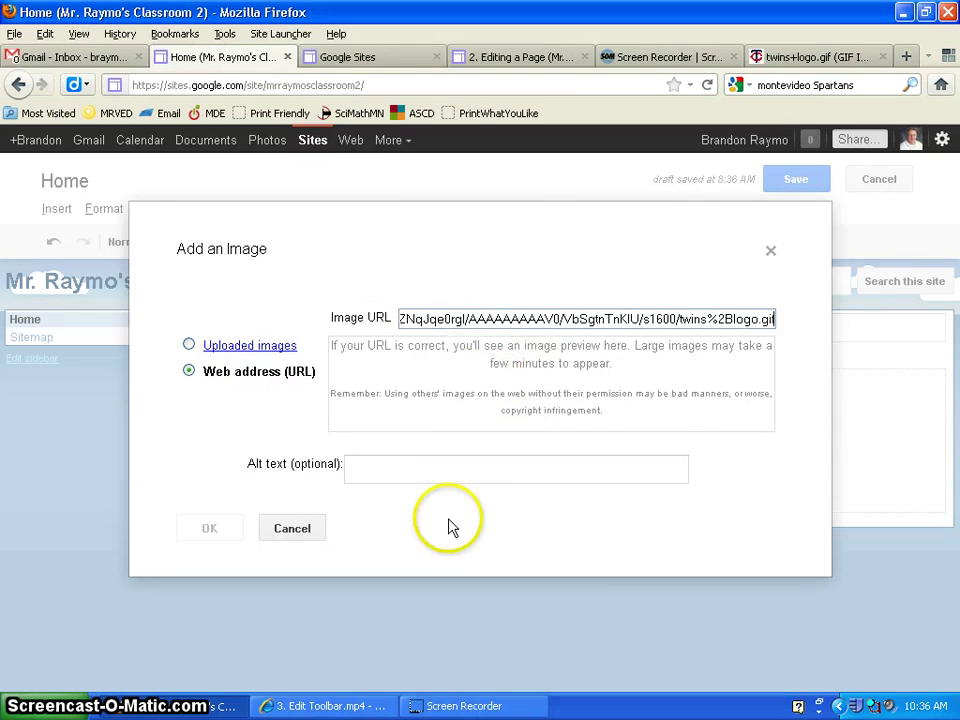
drag(954, 261, 954, 440)
click(209, 630)
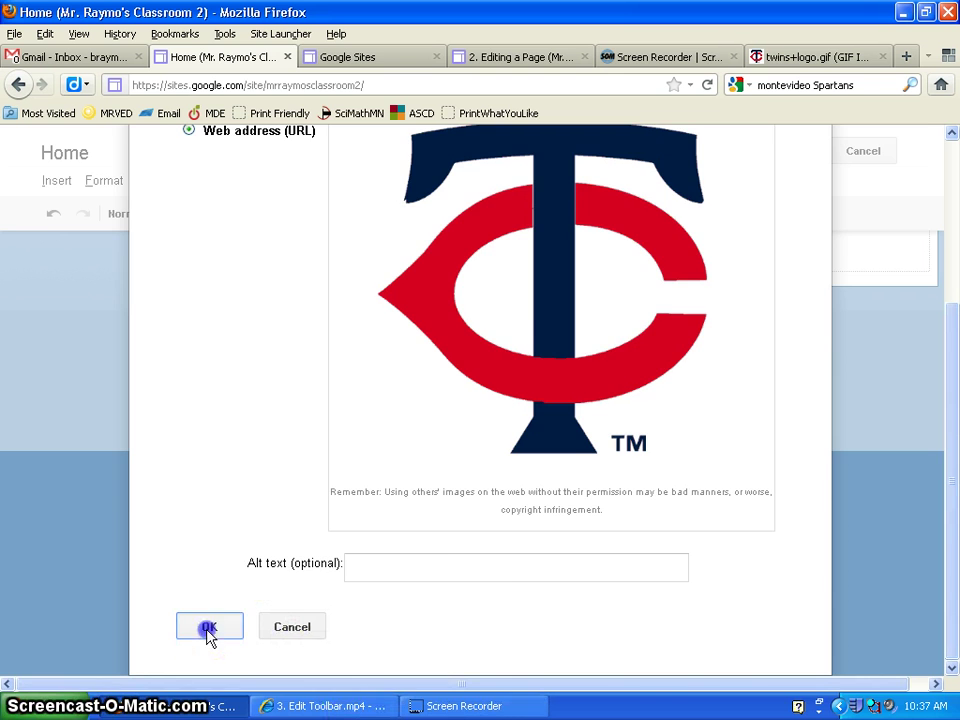
Make the logo small with text wrapped beside it, and save the Home page
scroll(471, 508, up, 2)
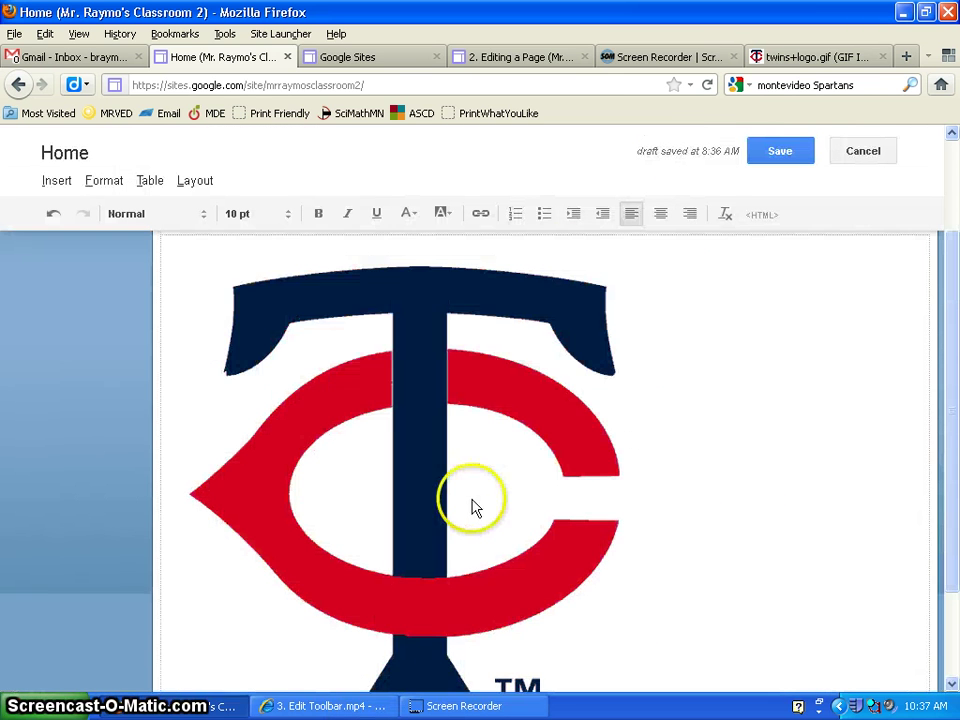
click(452, 510)
click(334, 660)
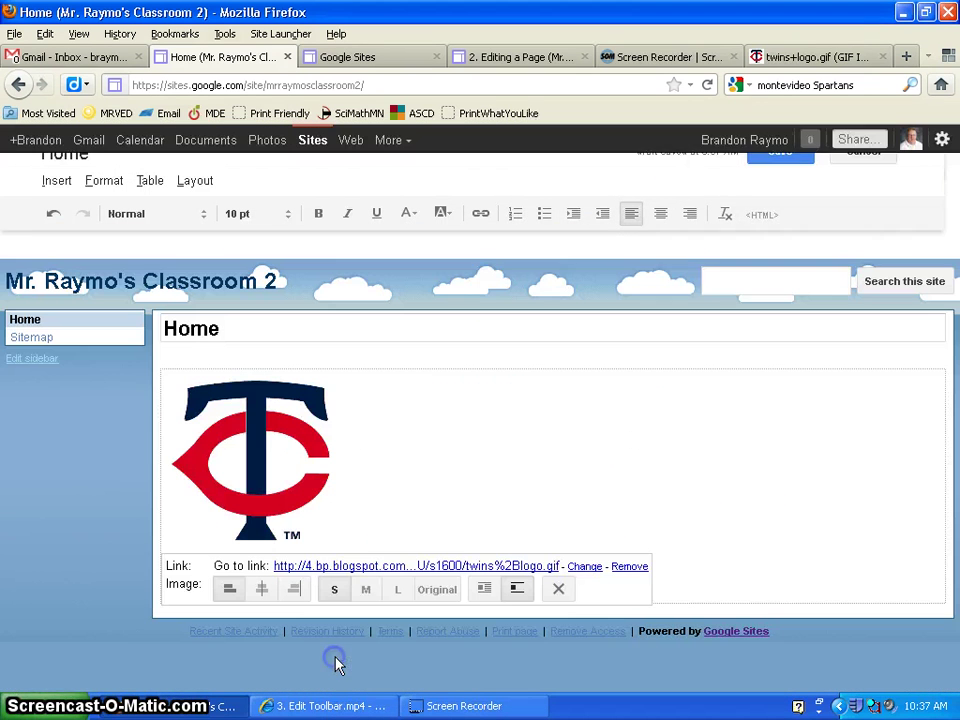
click(484, 589)
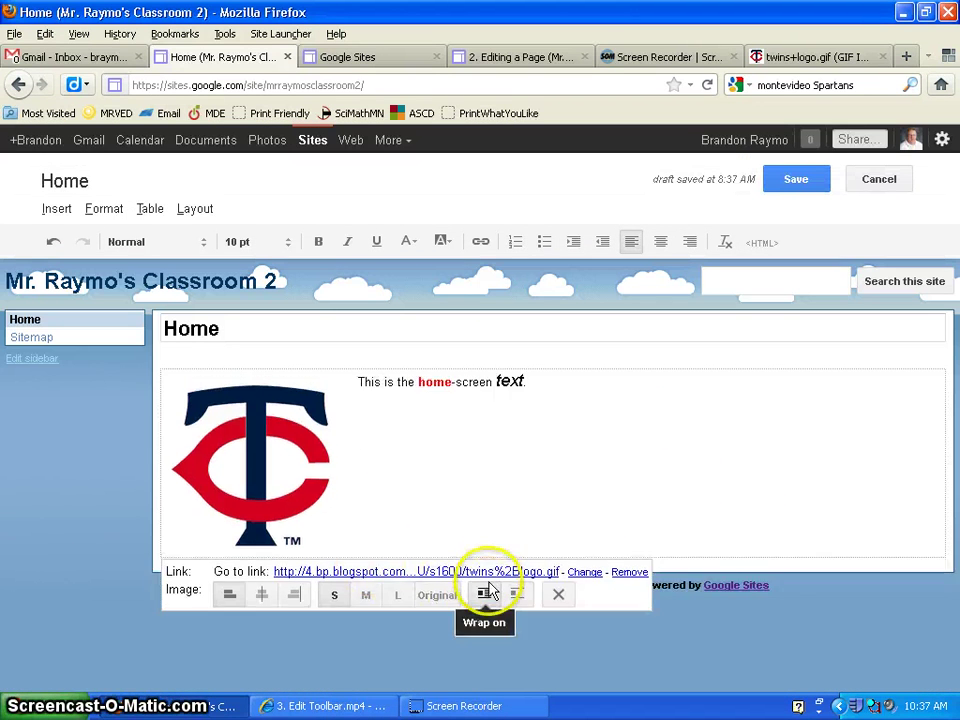
click(795, 179)
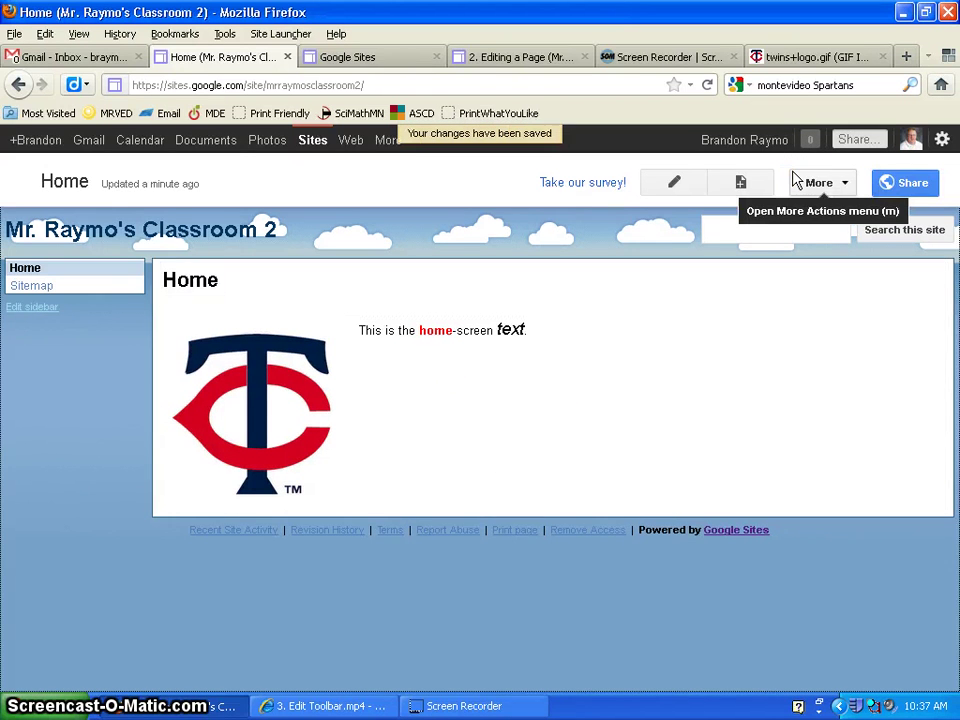
Reopen the Home page for editing, glance at the Insert menu, then return to the twins+logo.gif tab
click(738, 228)
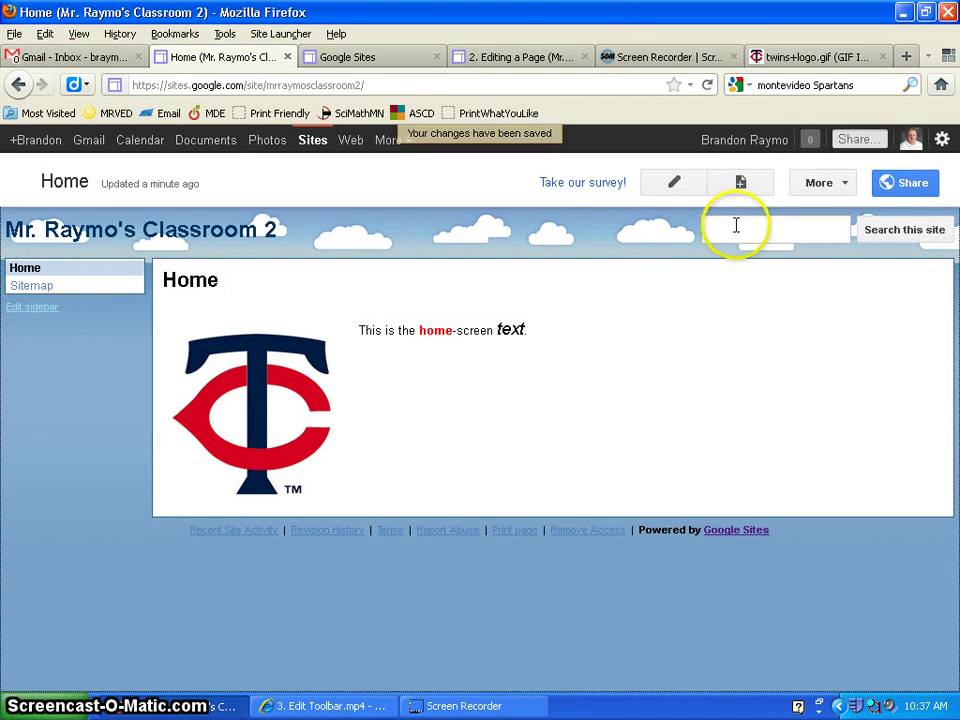
click(675, 187)
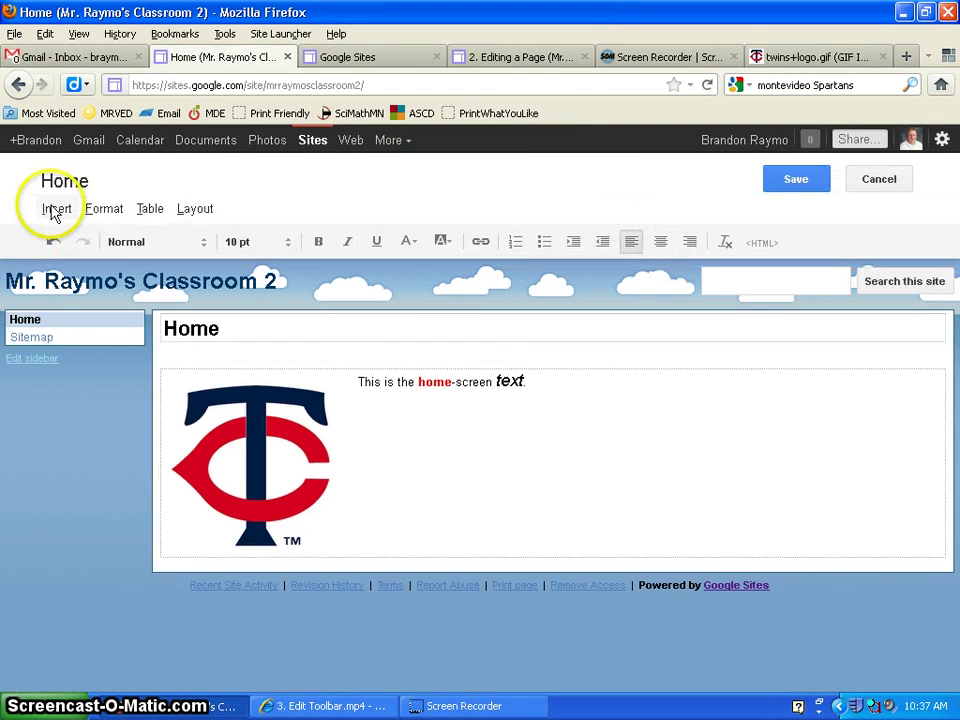
click(55, 212)
click(55, 225)
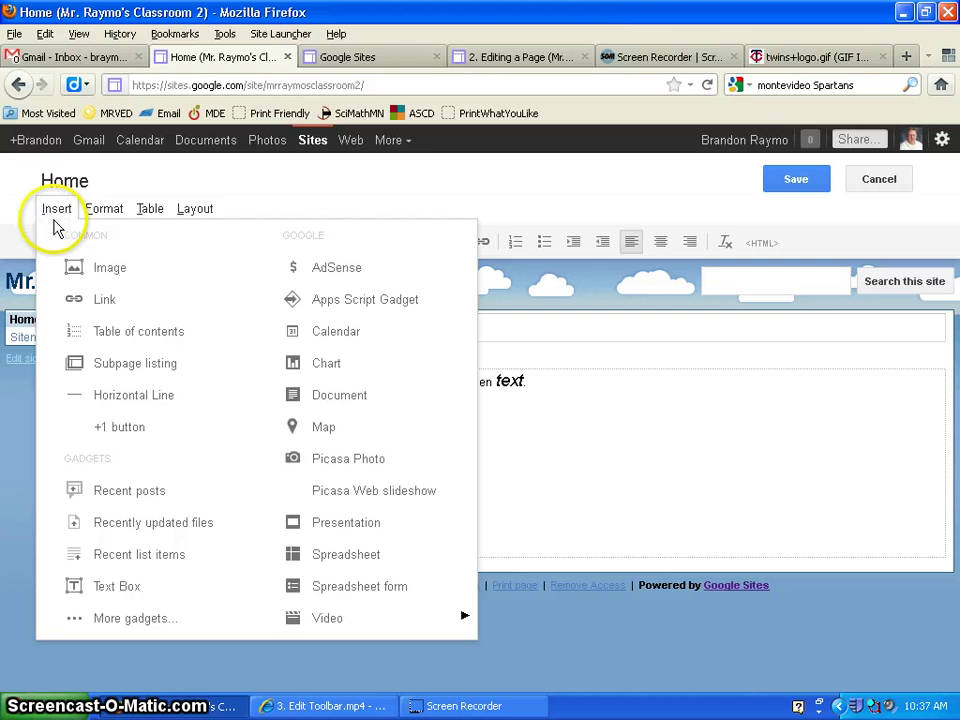
click(56, 225)
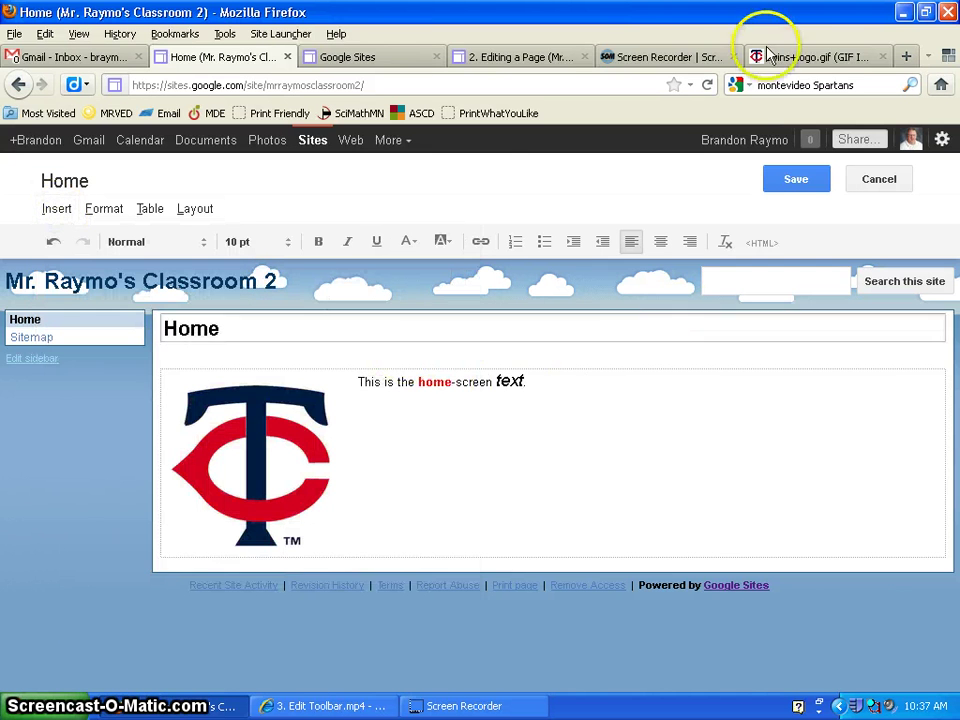
click(793, 58)
Go back from the image results to Google and search for 'minnesota twins'
click(18, 86)
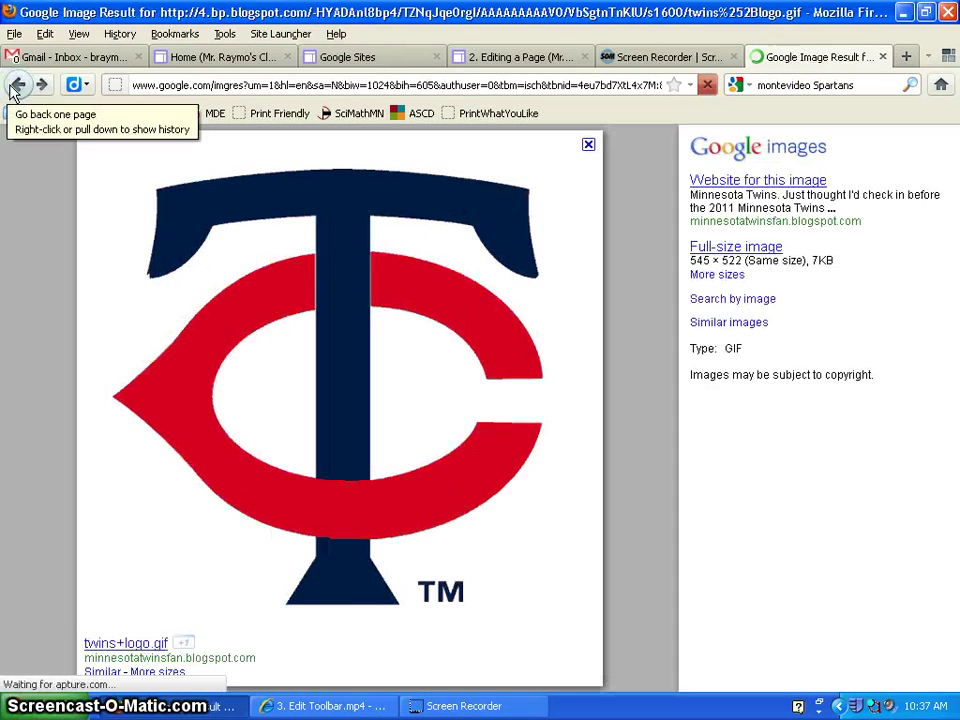
click(20, 86)
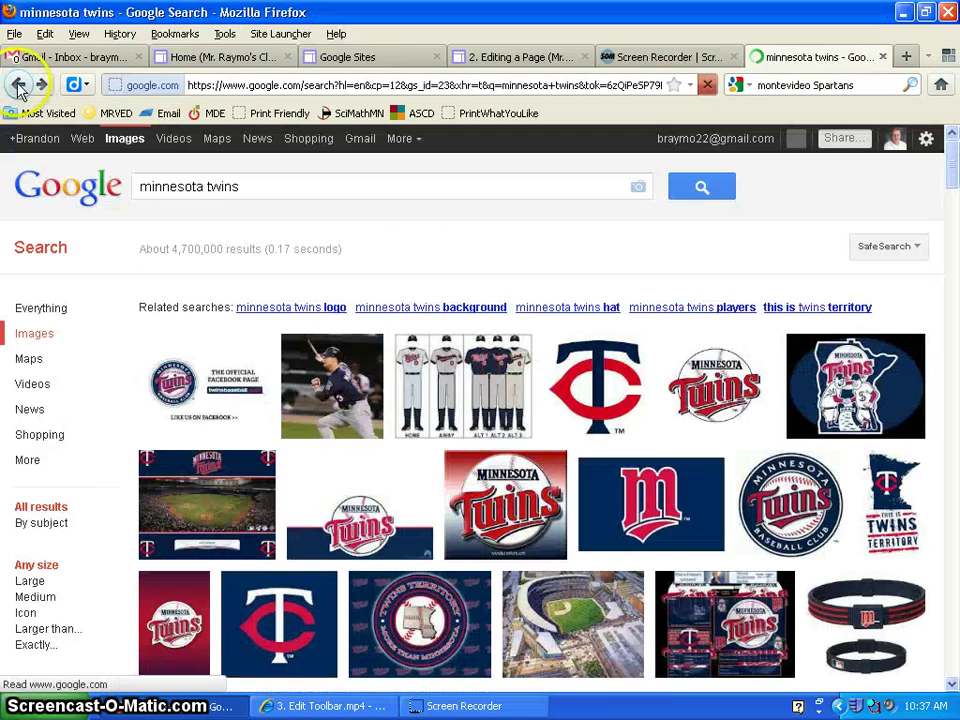
click(151, 86)
click(46, 178)
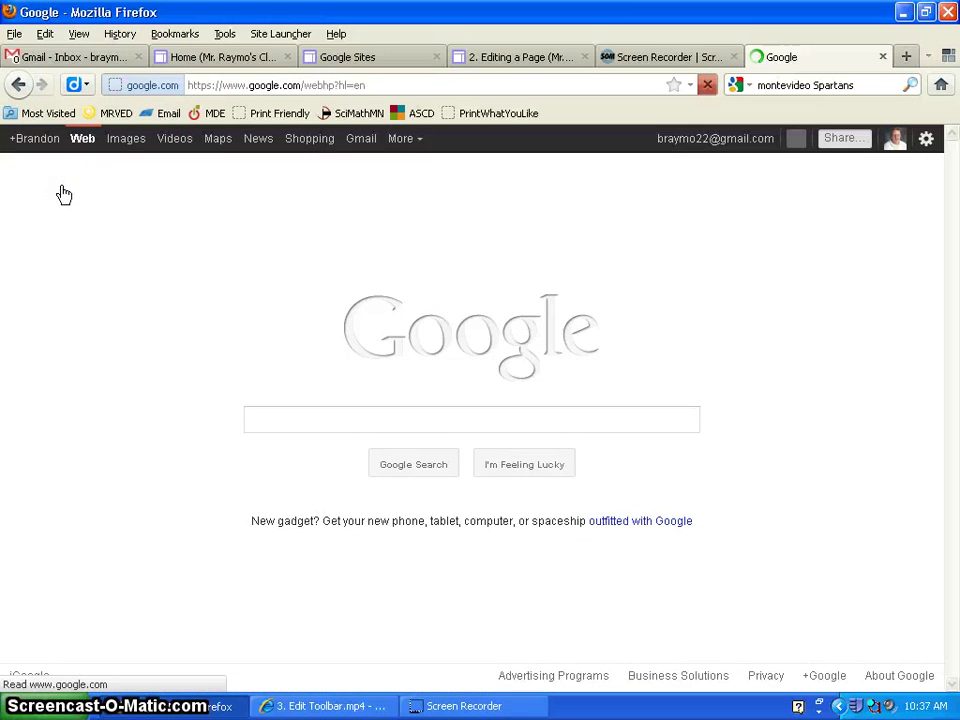
click(265, 397)
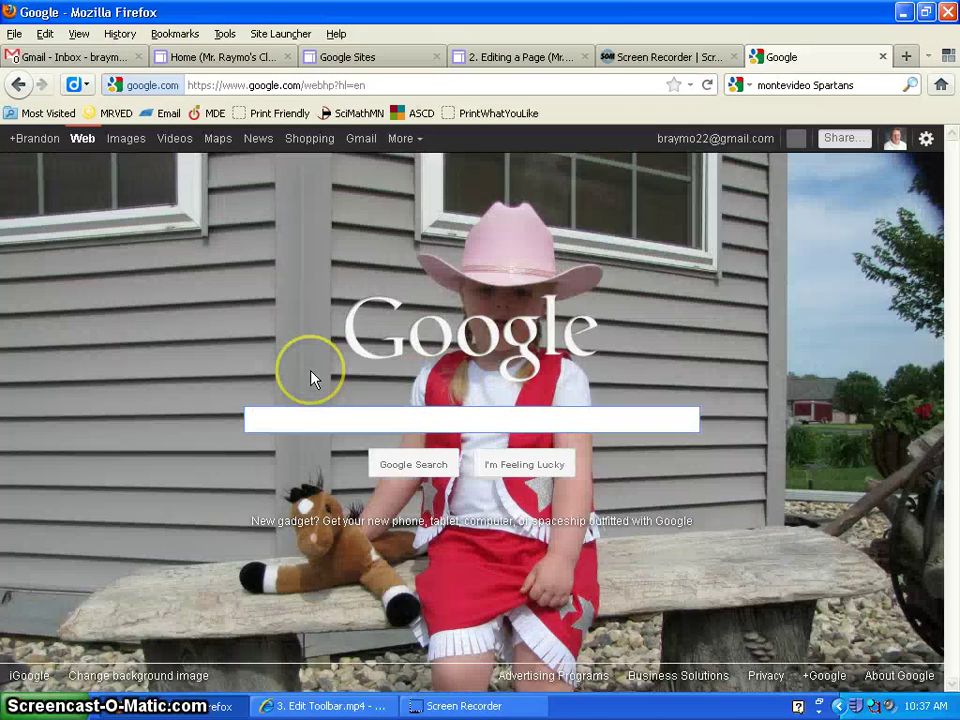
text(minnesota )
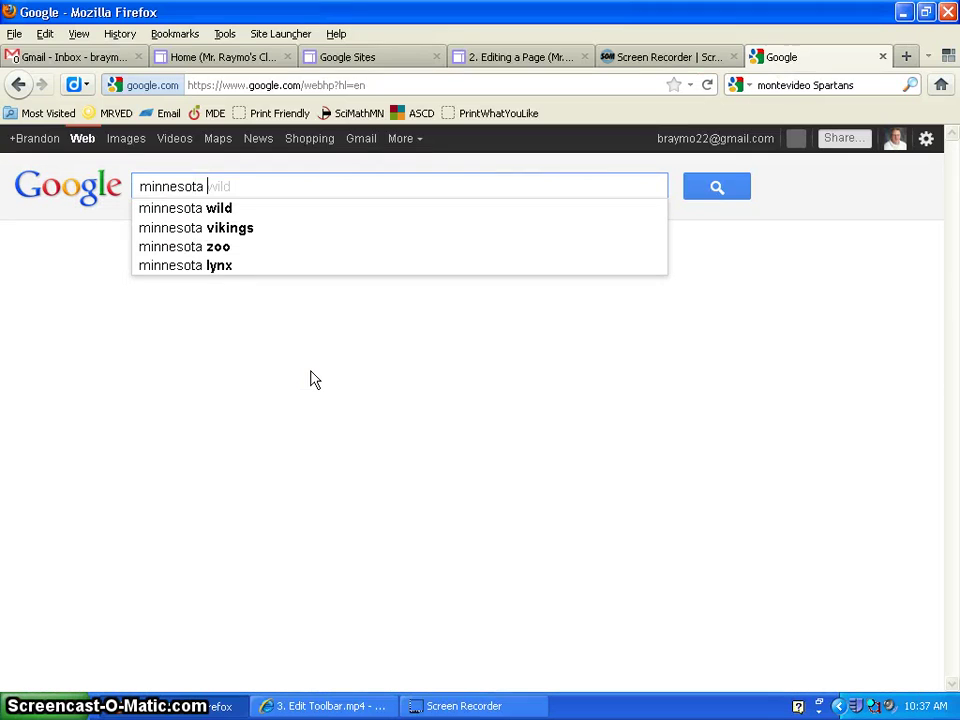
text(twins)
click(298, 367)
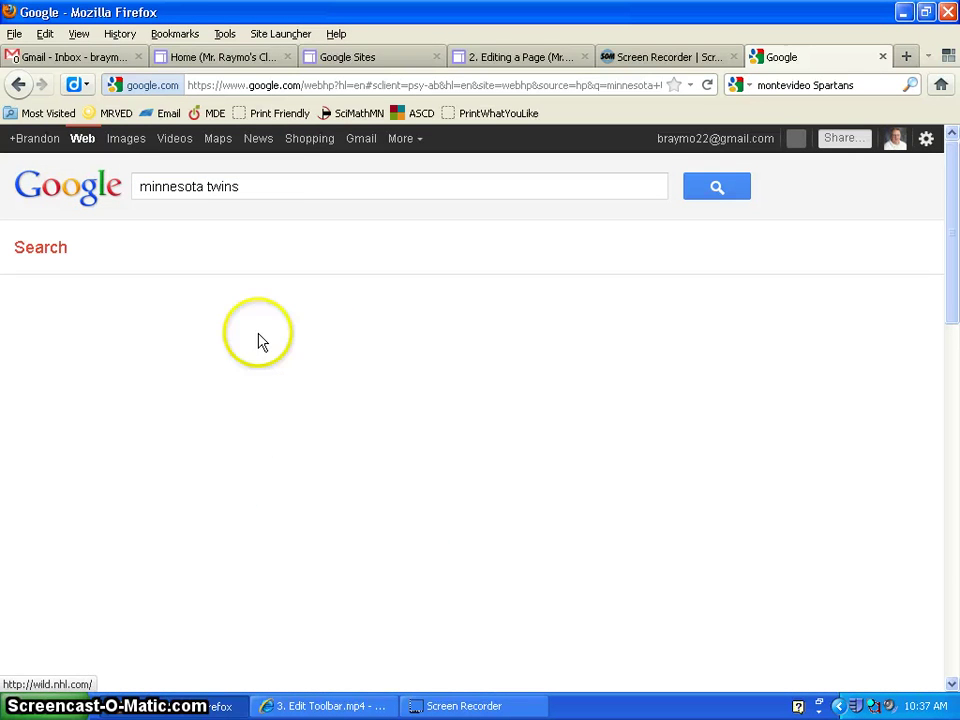
Open The Official Site of The Minnesota Twins and copy its web address
click(290, 314)
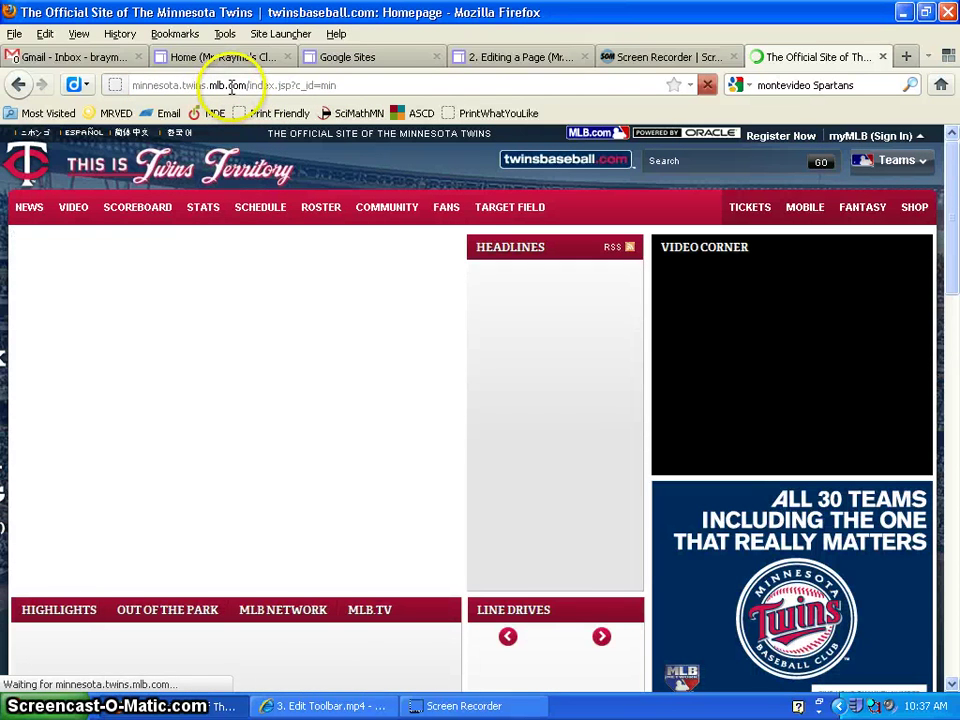
click(230, 85)
right_click(207, 86)
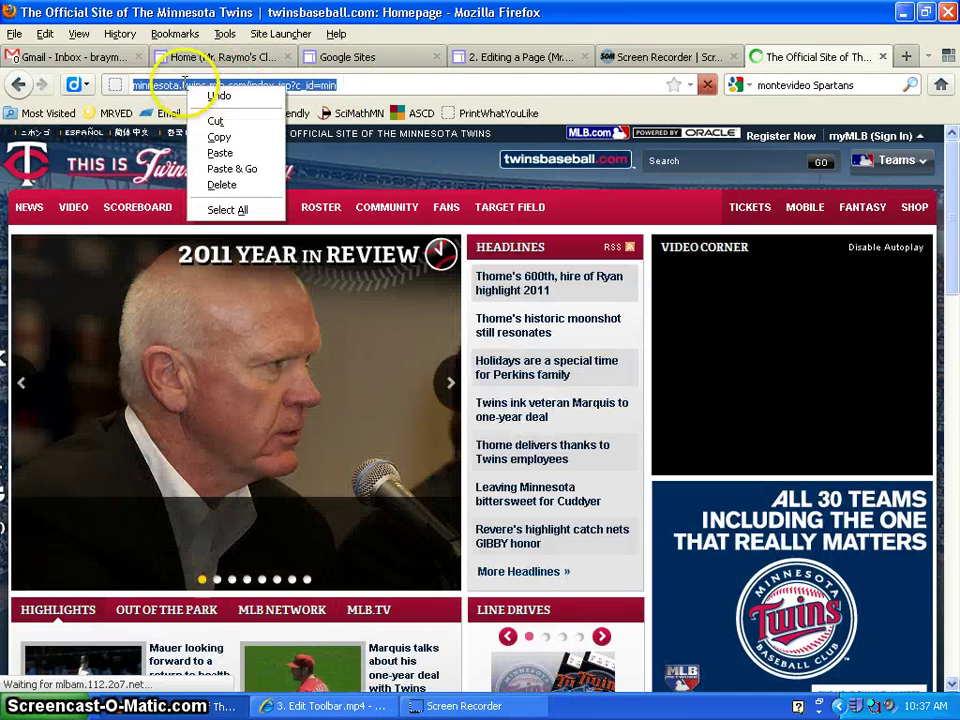
click(216, 134)
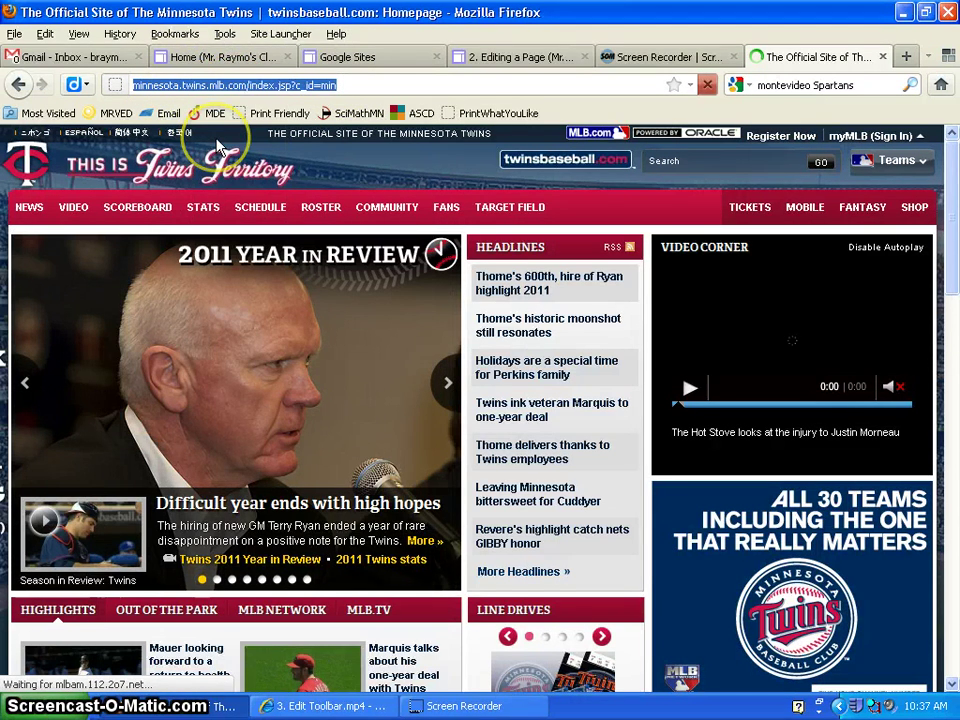
In the Home page editor, add the line 'Minnesota Twins Home Page' below the home-screen text
click(212, 58)
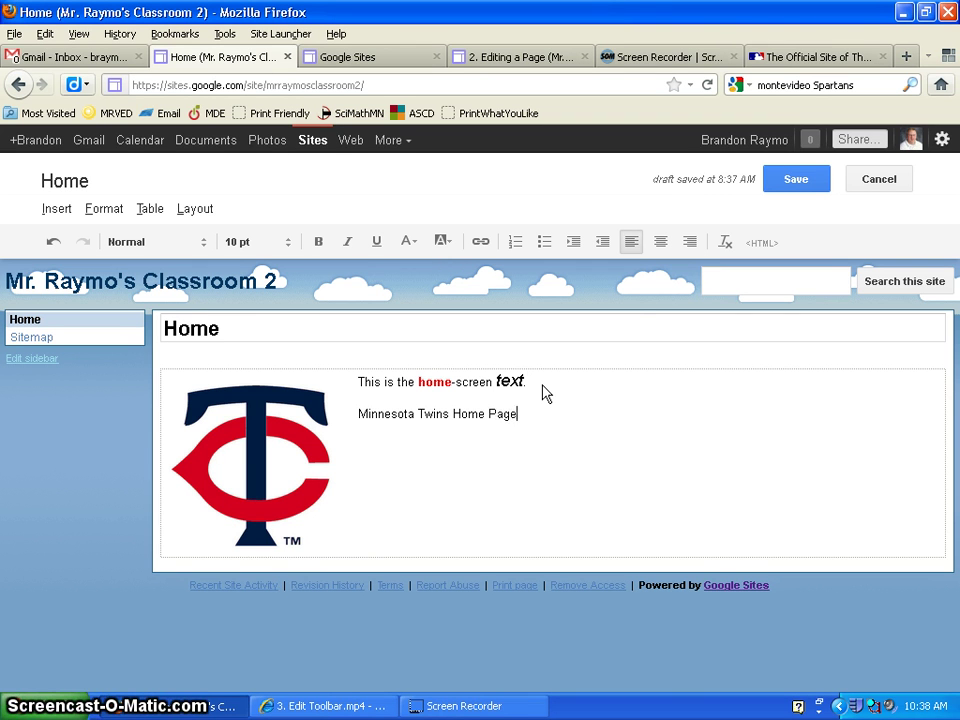
click(531, 407)
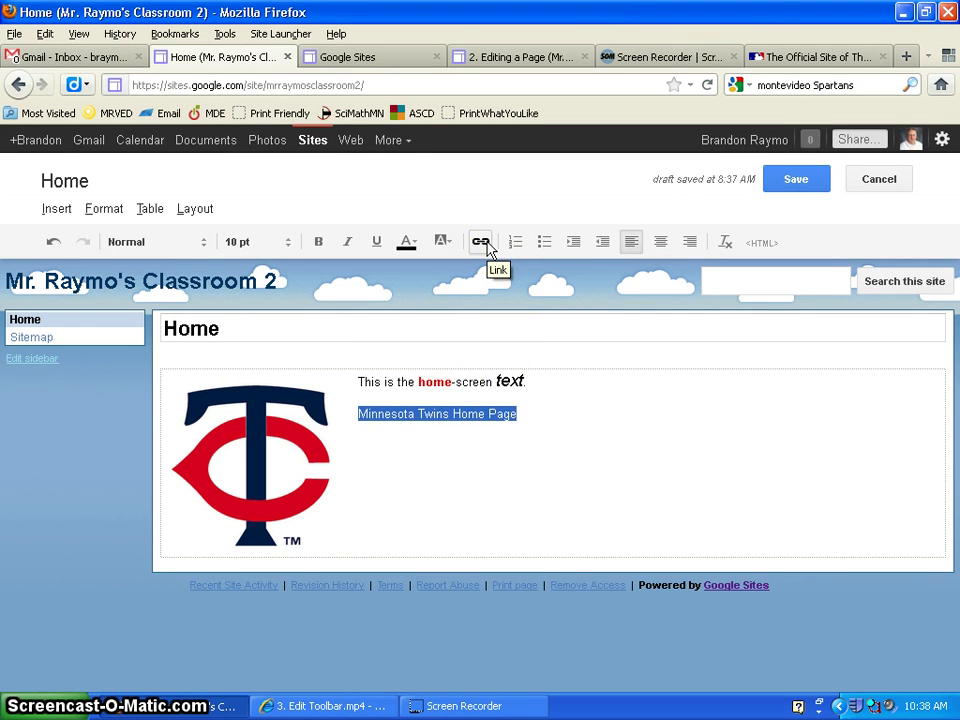
Link 'Minnesota Twins Home Page' to the pasted Twins web address, opening in a new window
click(486, 244)
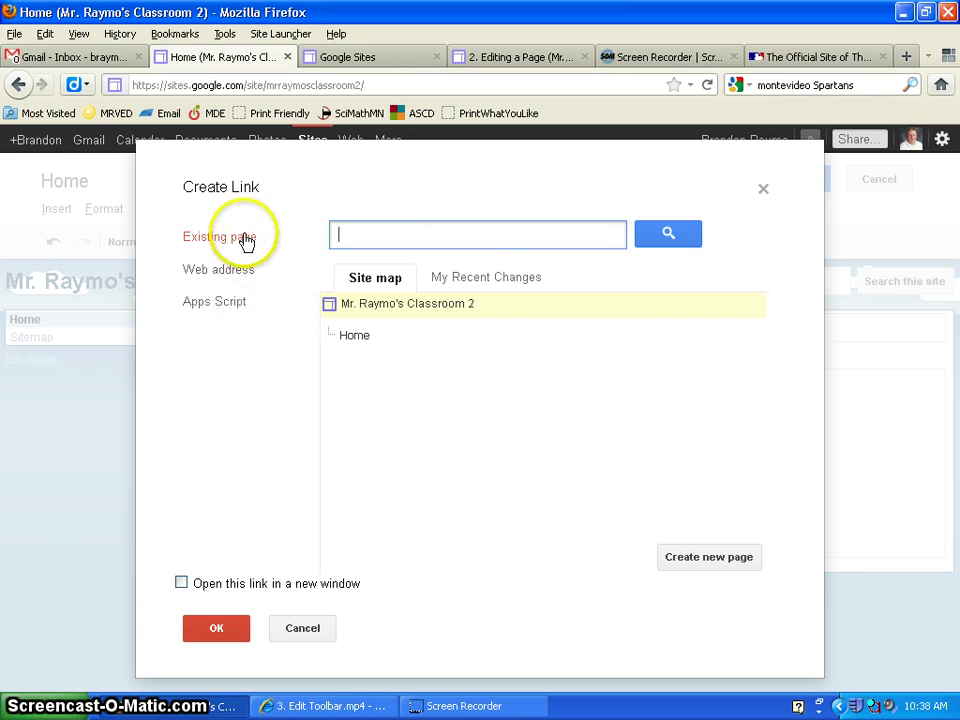
click(223, 275)
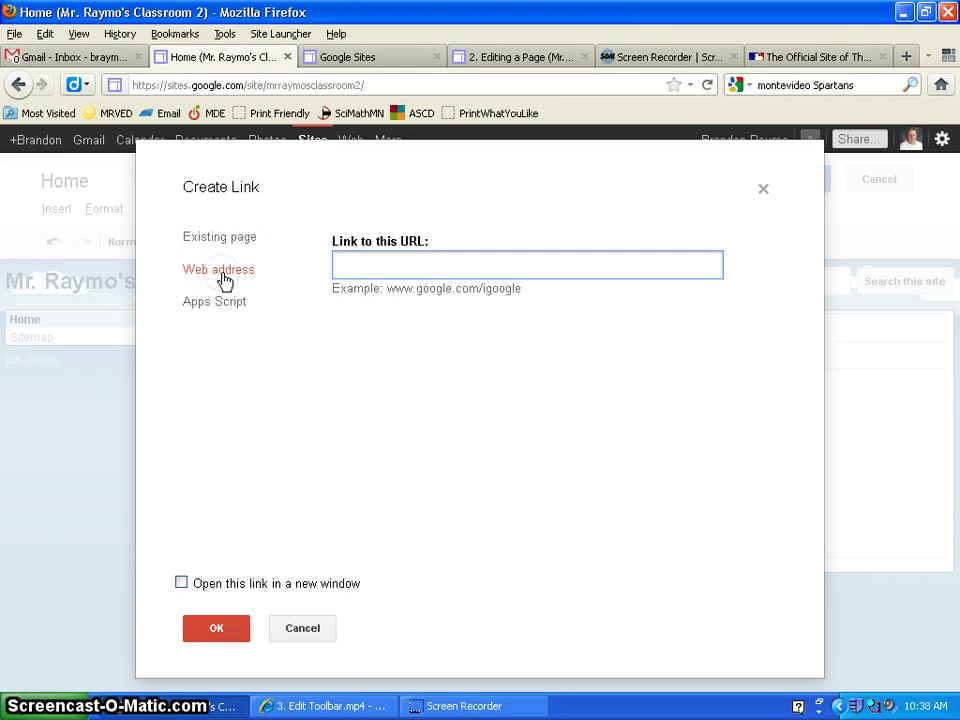
click(230, 244)
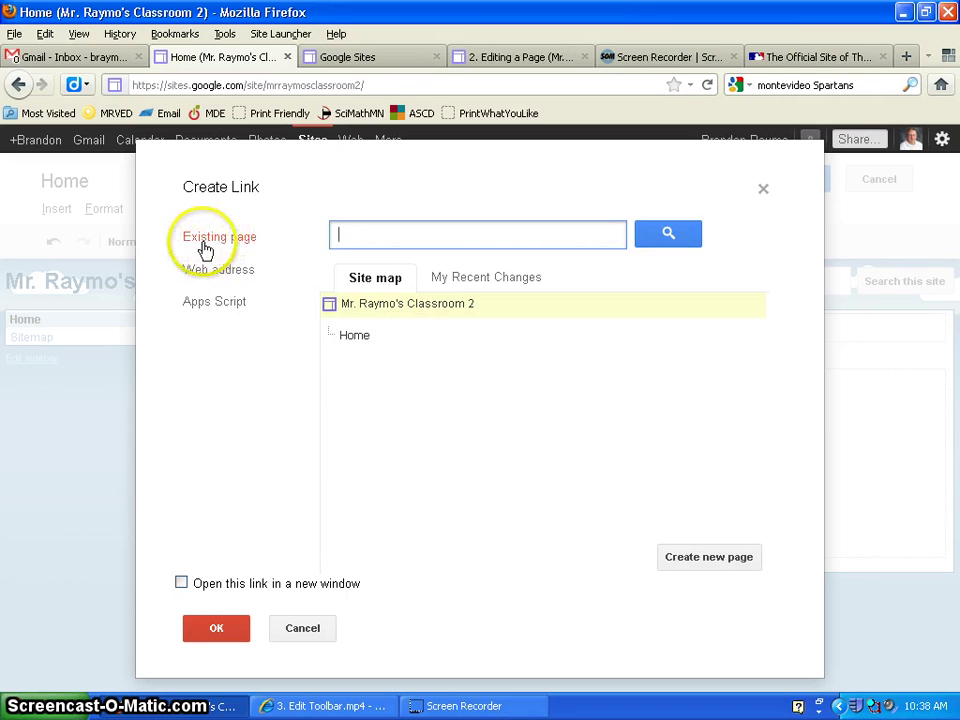
click(212, 271)
right_click(375, 262)
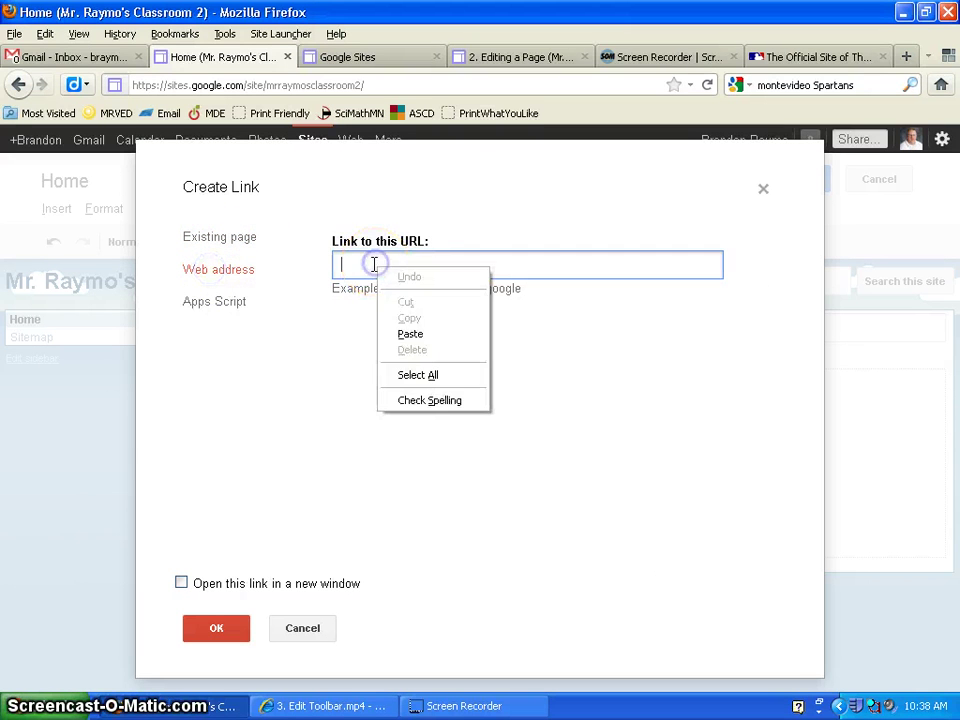
click(408, 335)
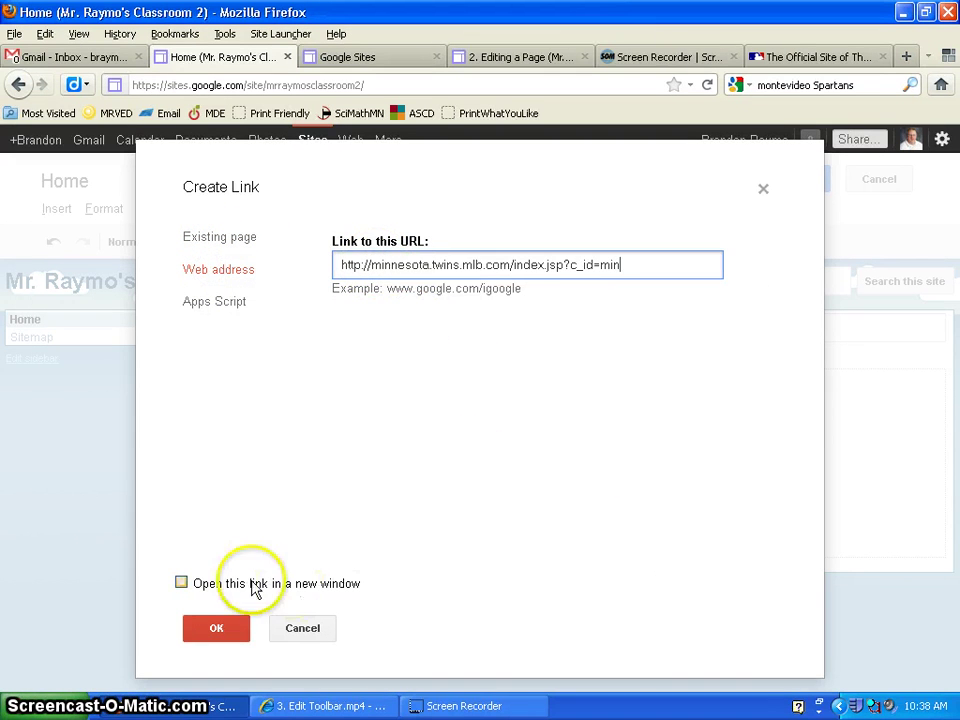
click(183, 585)
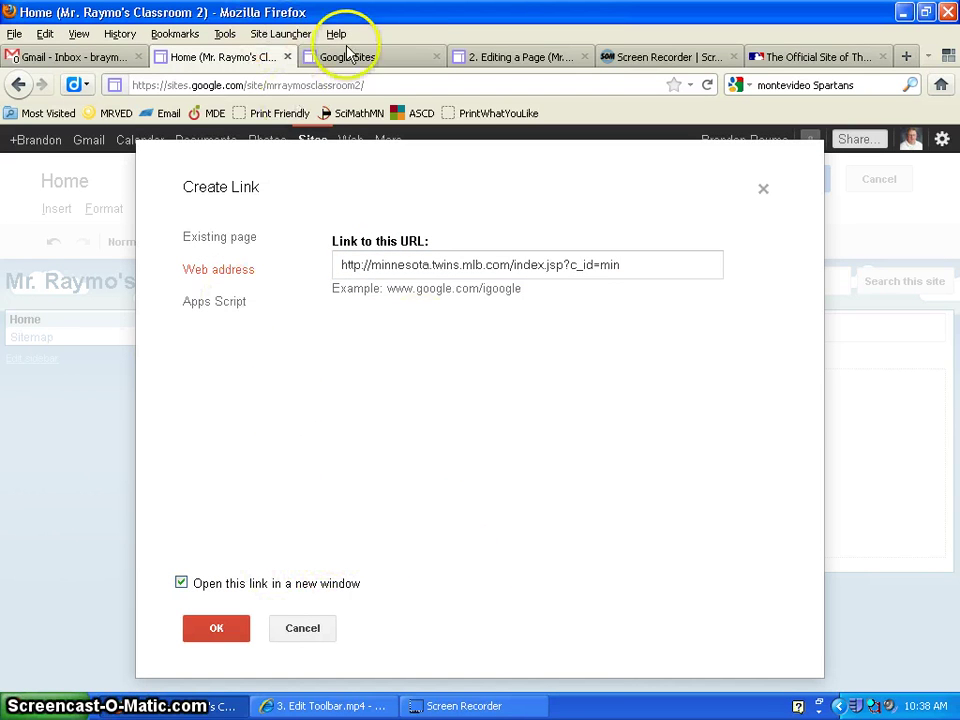
click(238, 629)
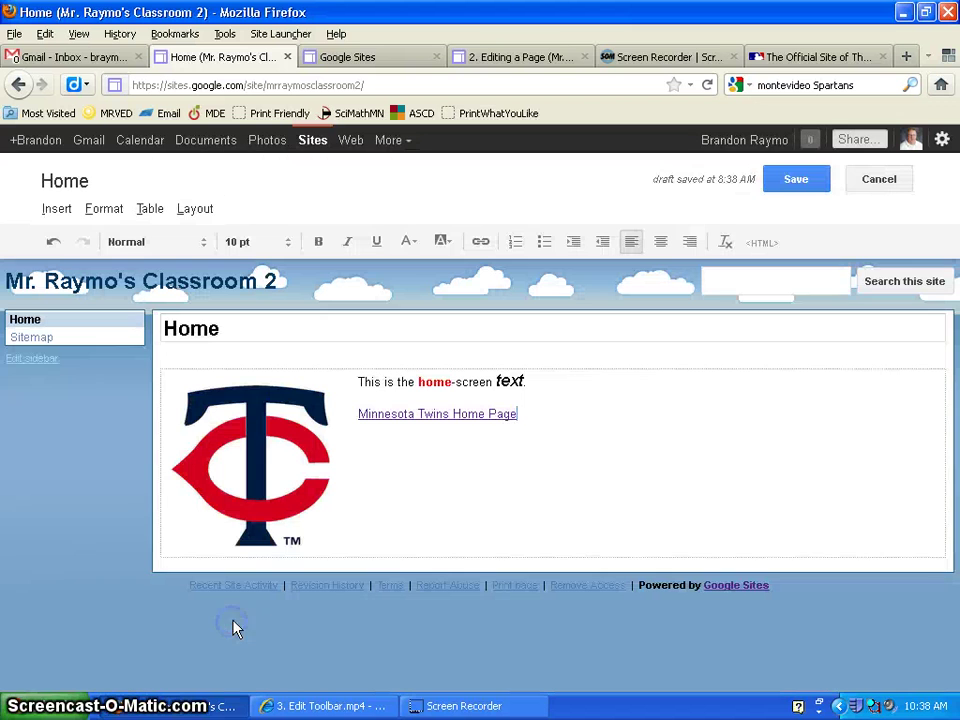
Save the Home page, test the Minnesota Twins Home Page link, then close the Twins tab
click(796, 181)
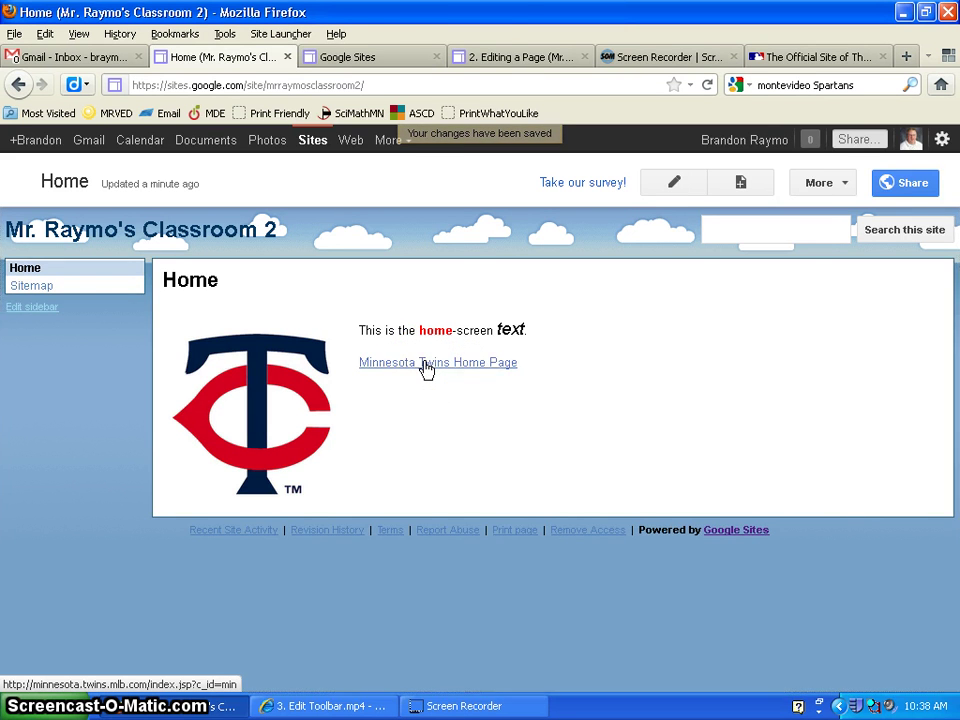
click(426, 368)
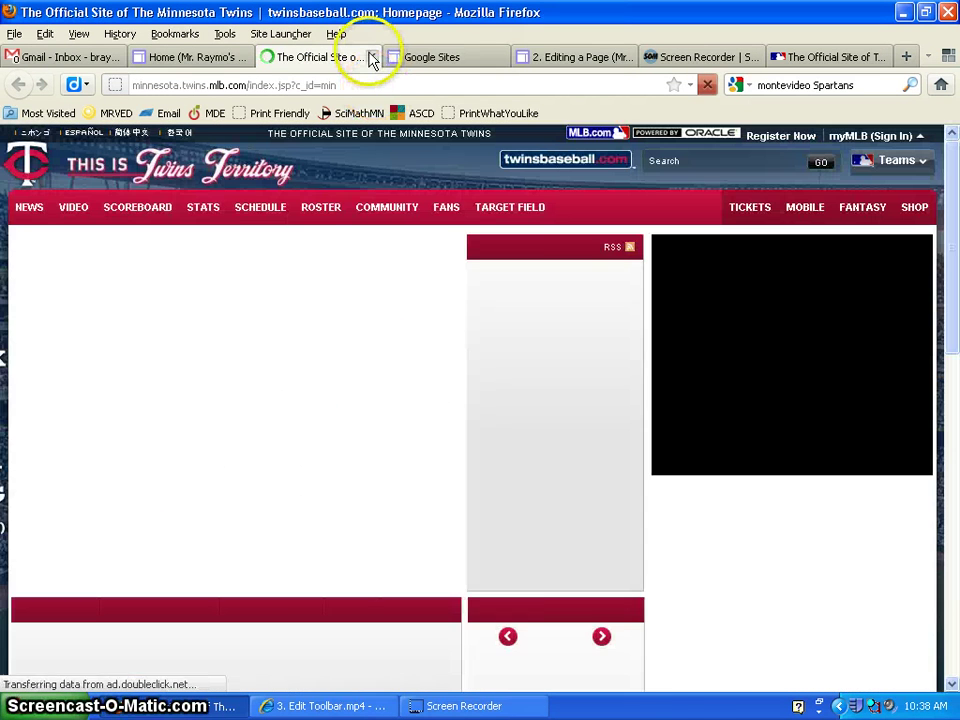
click(369, 57)
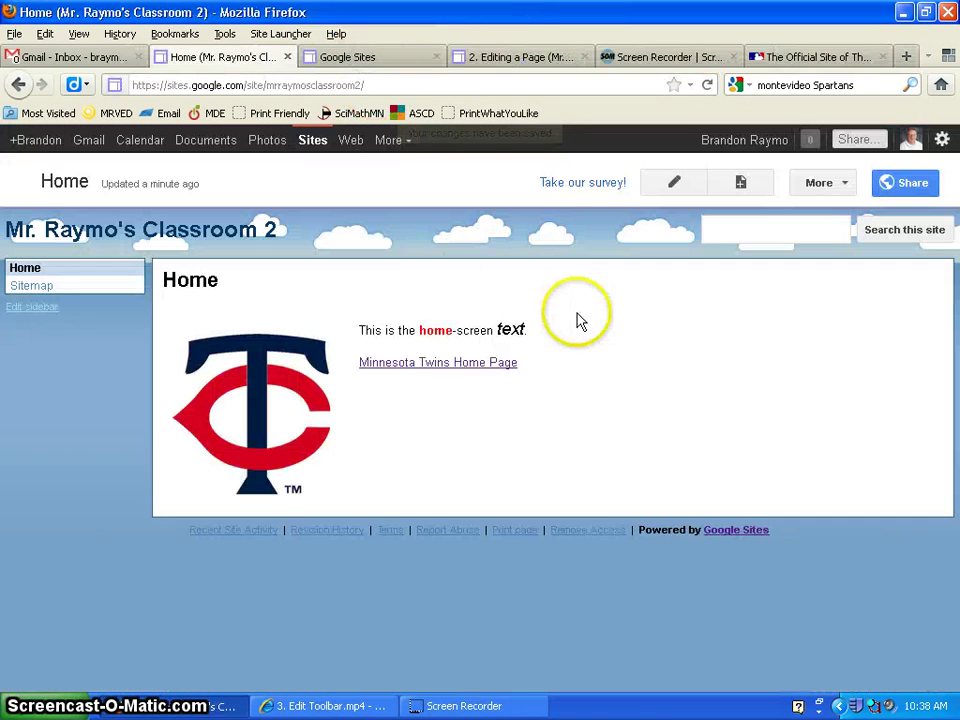